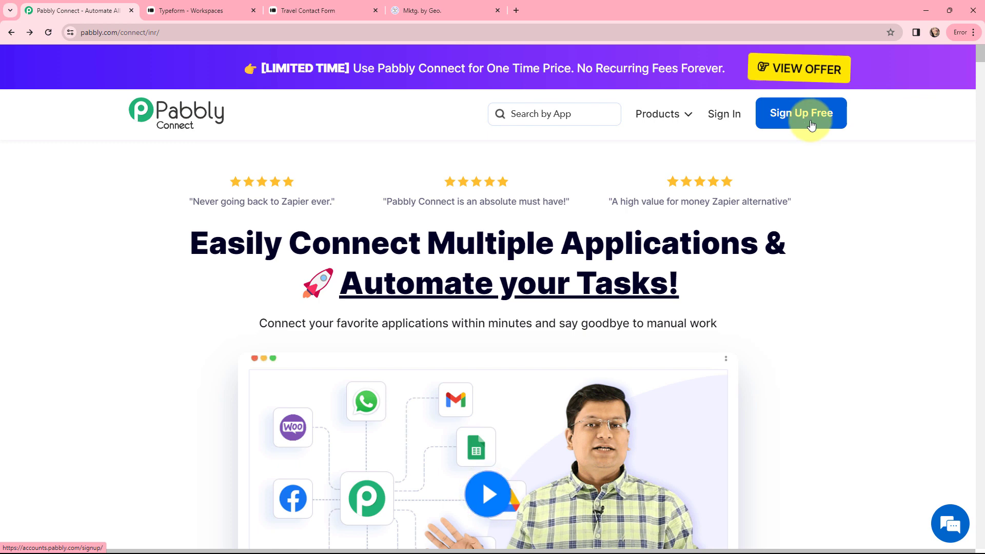
Step: Sign in to the Pabbly account and launch Pabbly Connect from the All Apps page
left_click(719, 117)
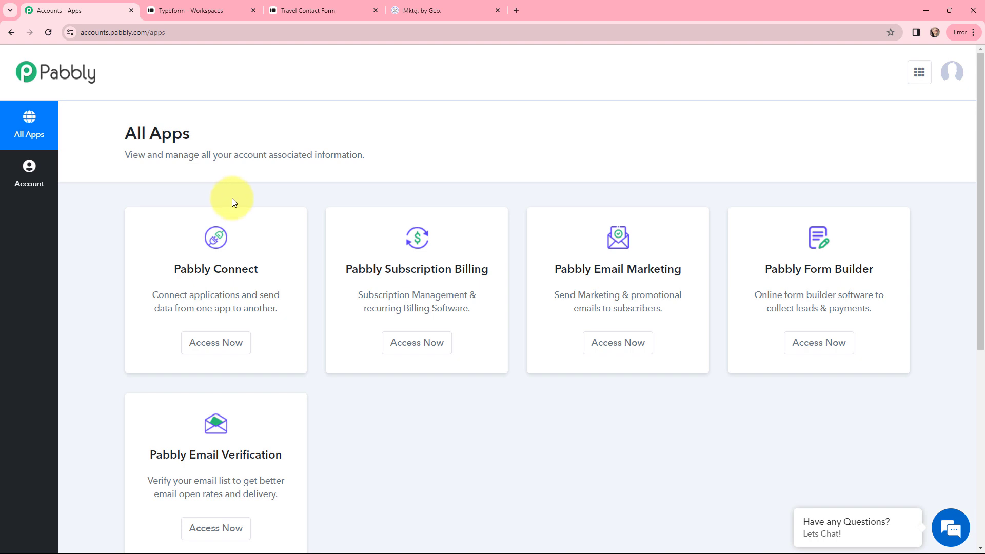
left_click(209, 348)
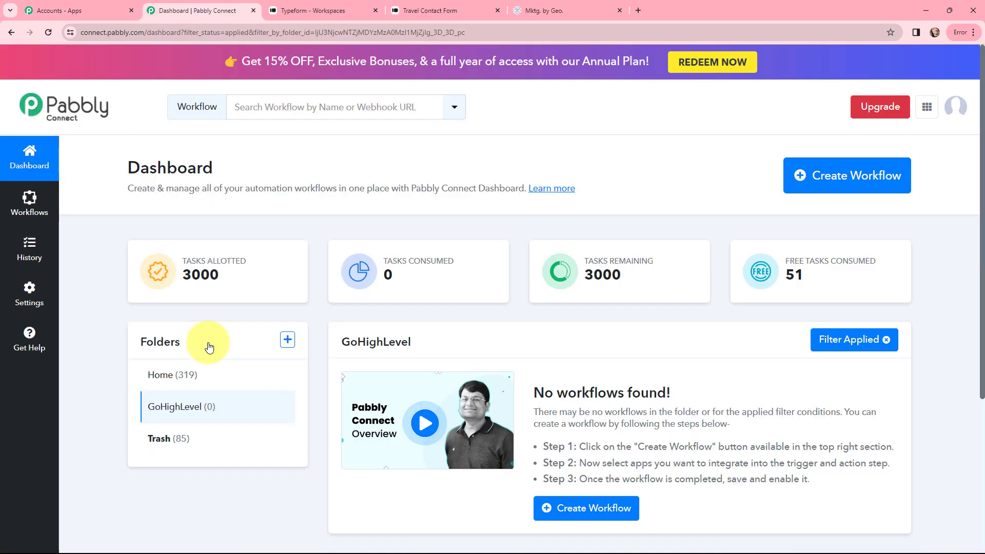
Step: Add a workflow named 'Create GoHighLevel Contact from Typeform', keeping the GoHighLevel folder
left_click(837, 179)
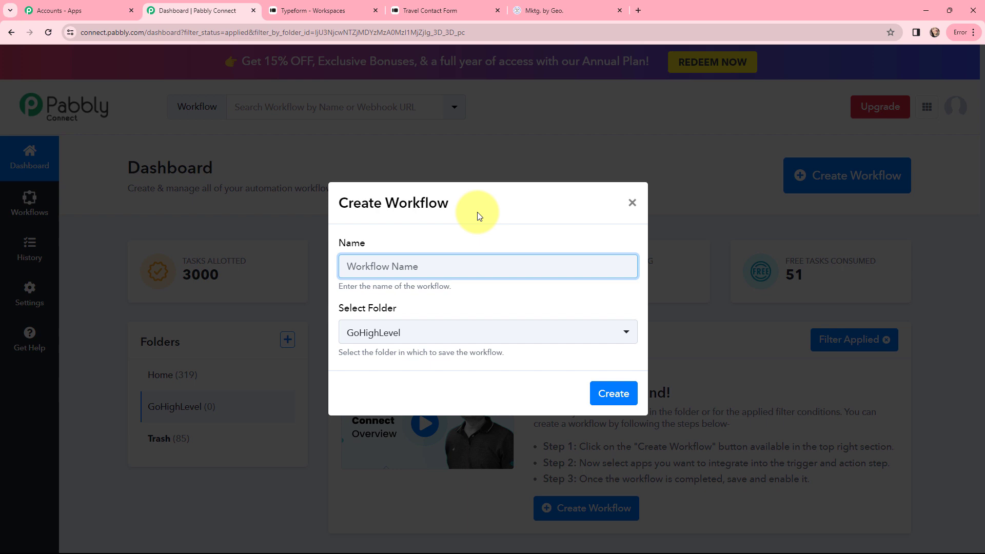
type("Create GoHighLevel Contact from Typeform")
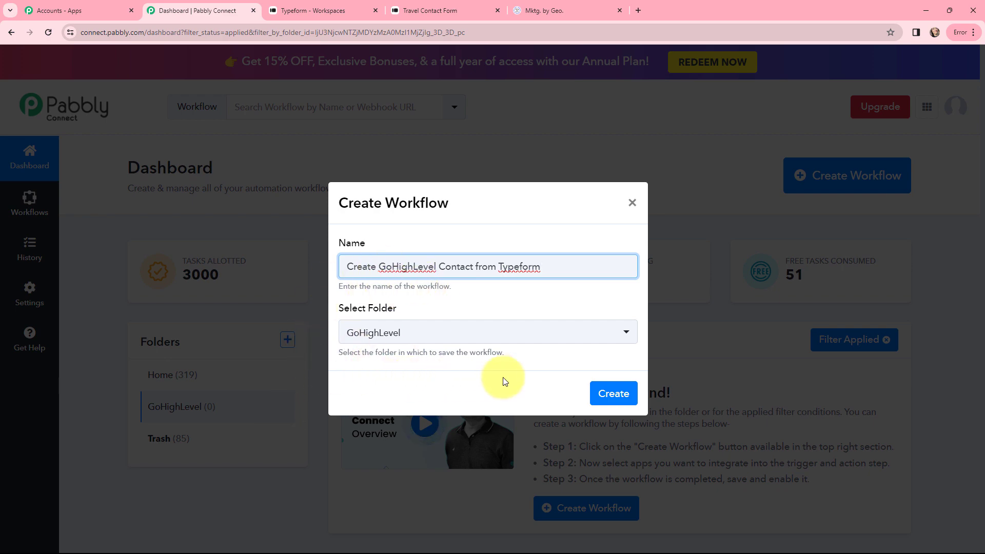
left_click(612, 399)
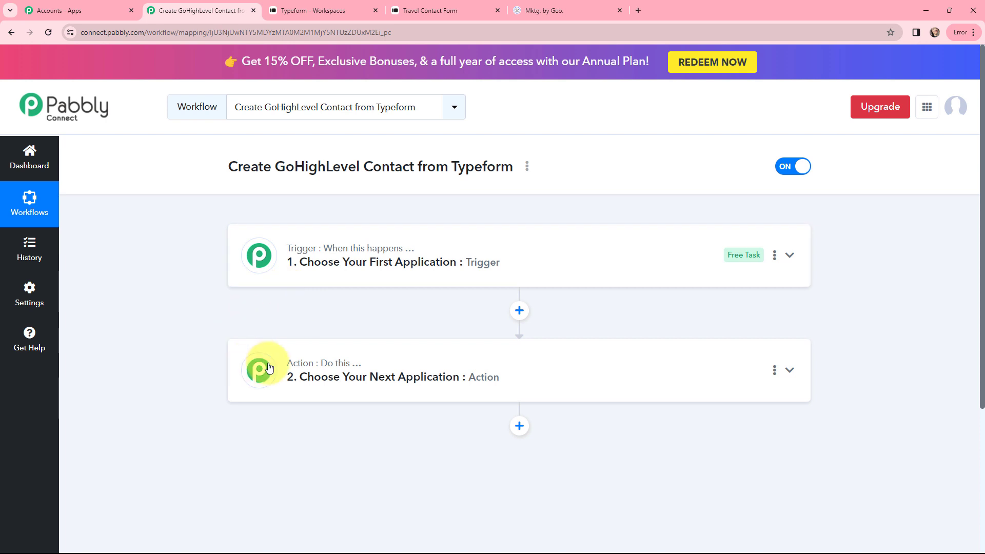
Step: Set the workflow trigger to Typeform with the New Entry event
left_click(315, 260)
type("type")
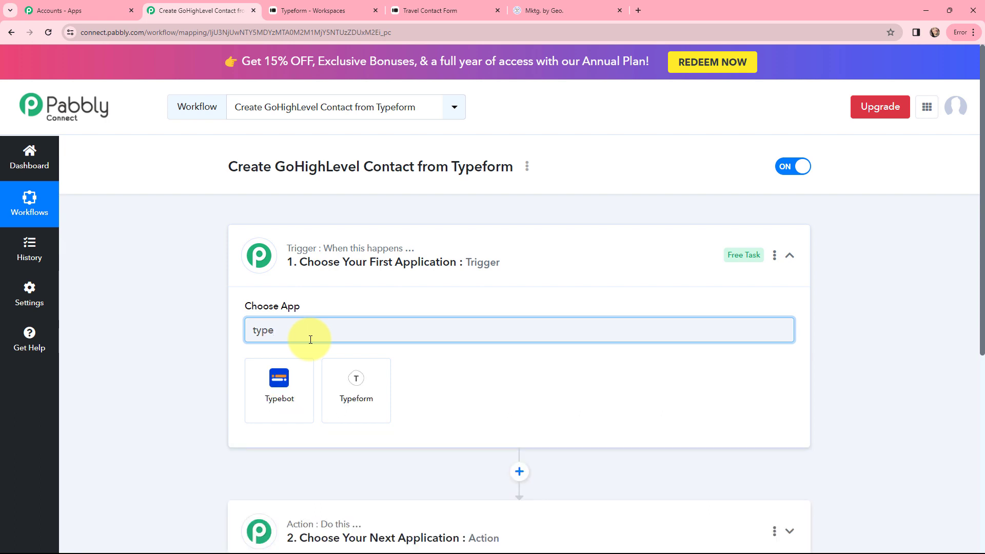
left_click(336, 398)
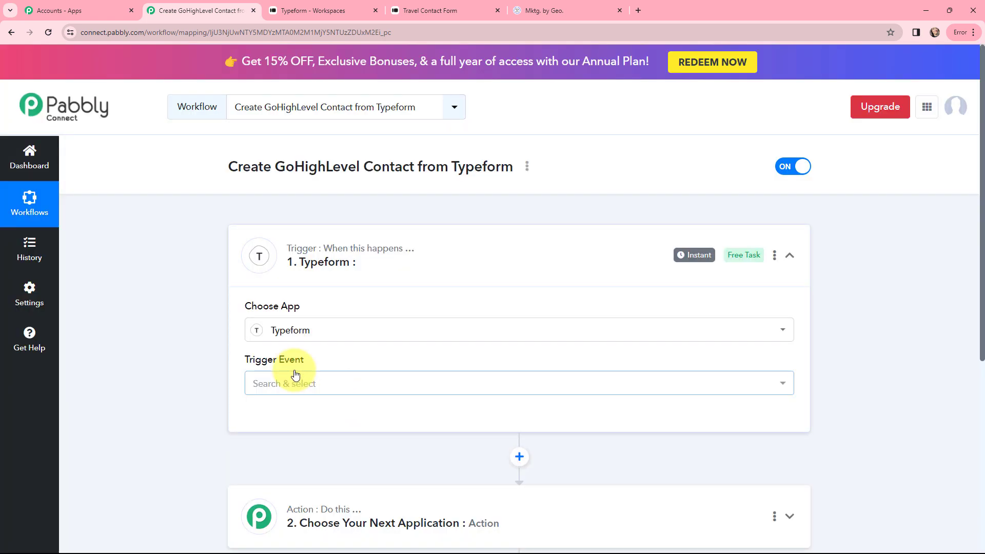
left_click(294, 384)
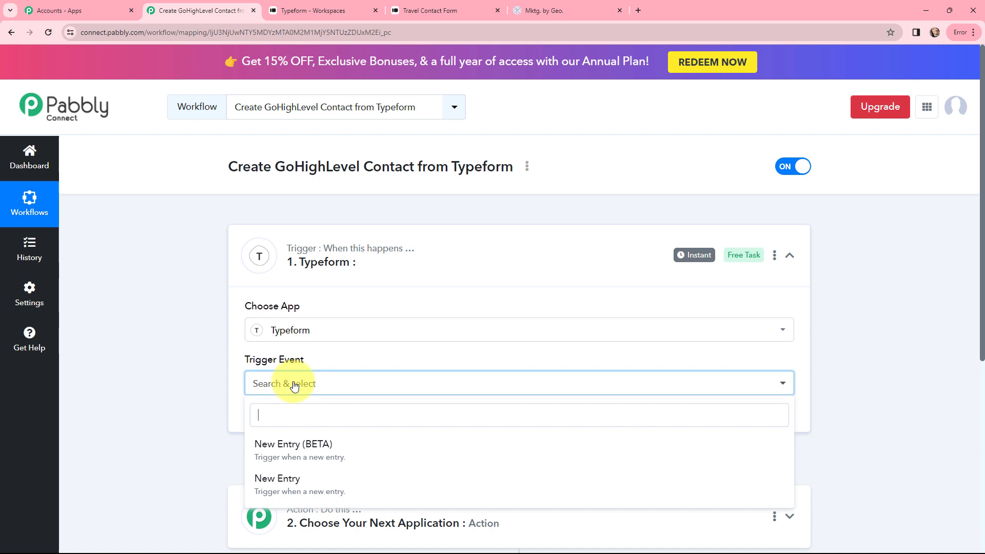
left_click(291, 478)
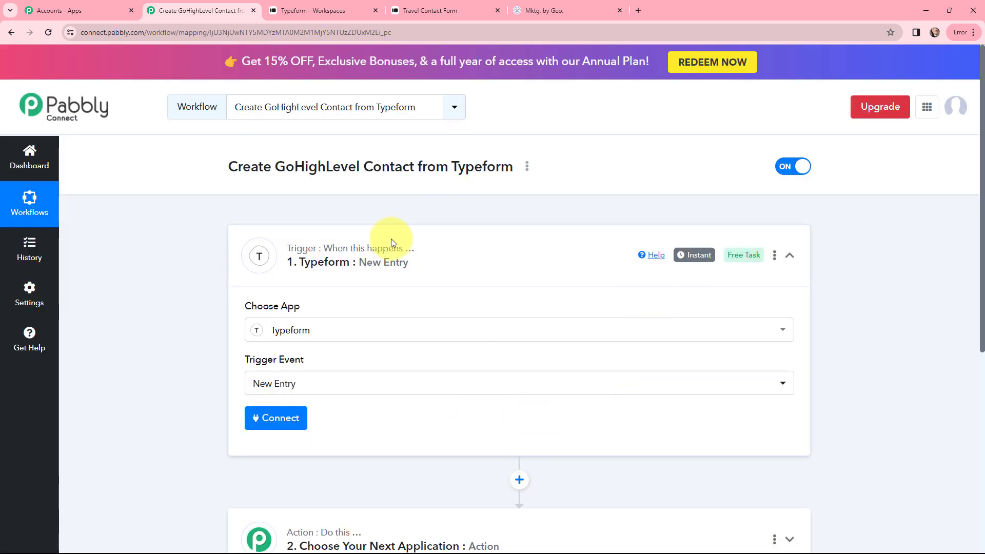
left_click(257, 254)
Step: Set the workflow action to LeadConnector V2 with the Create Contact event
left_click(472, 370)
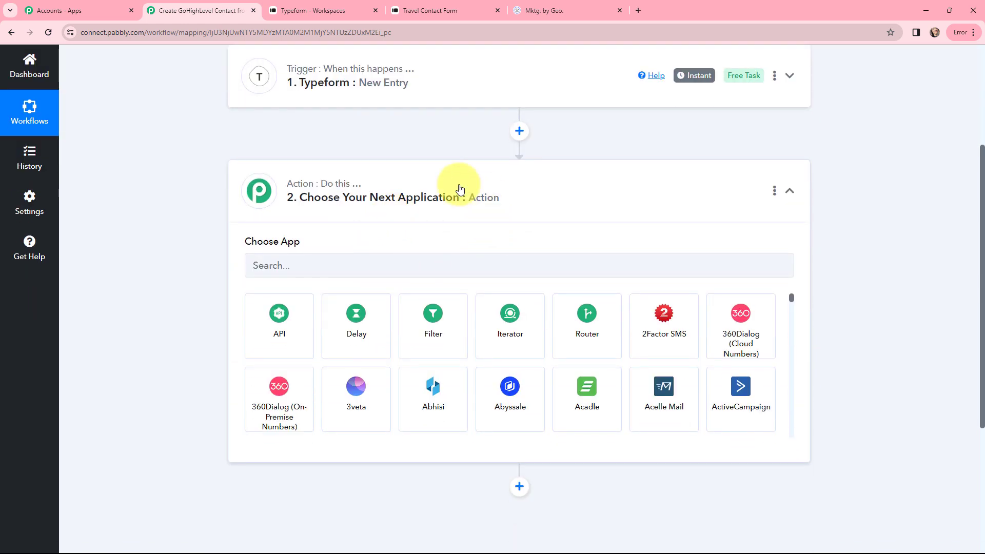
left_click(358, 270)
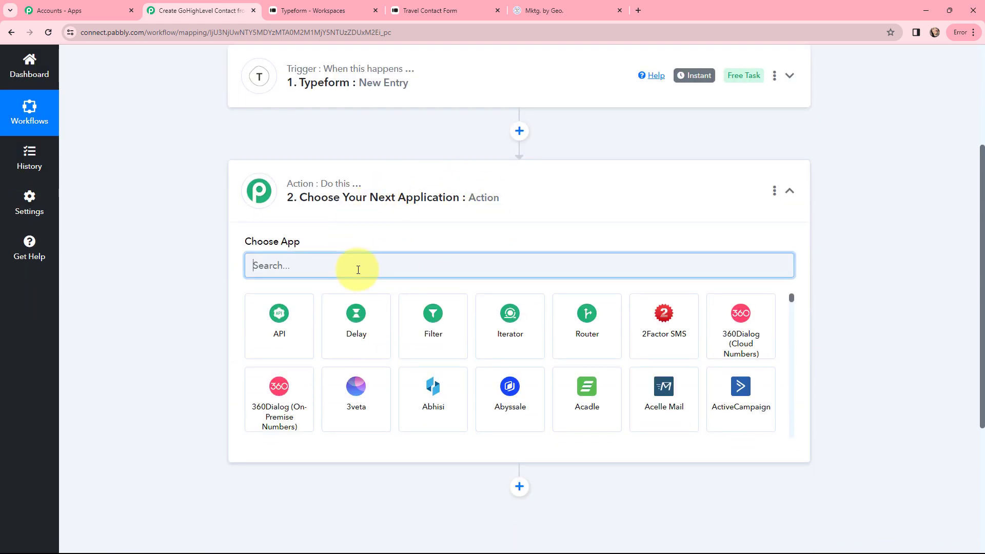
type("leadc")
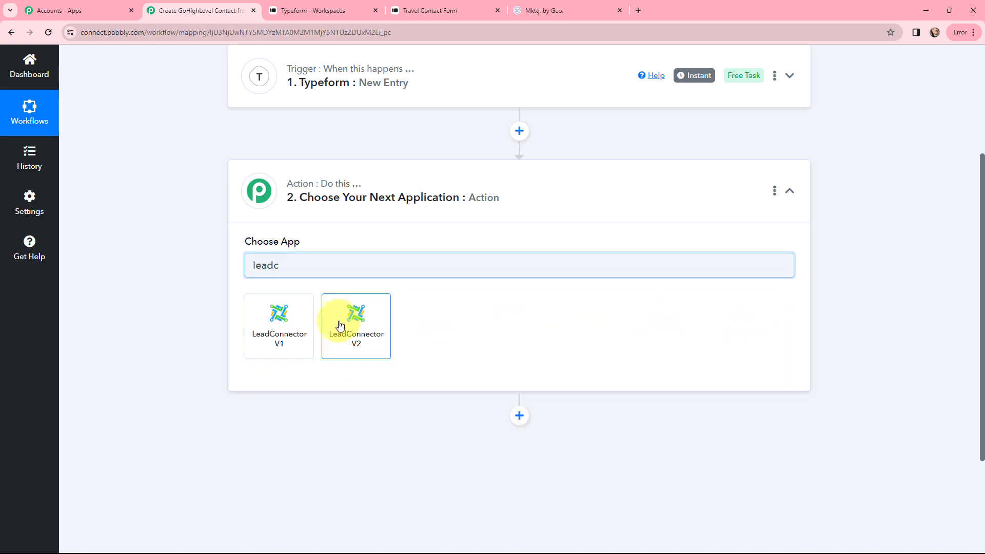
left_click(342, 325)
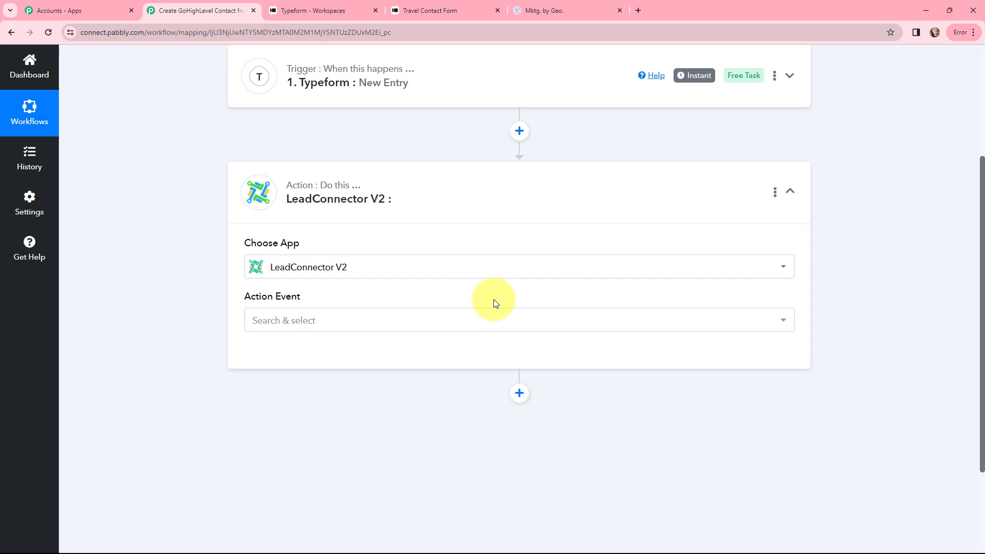
left_click(315, 322)
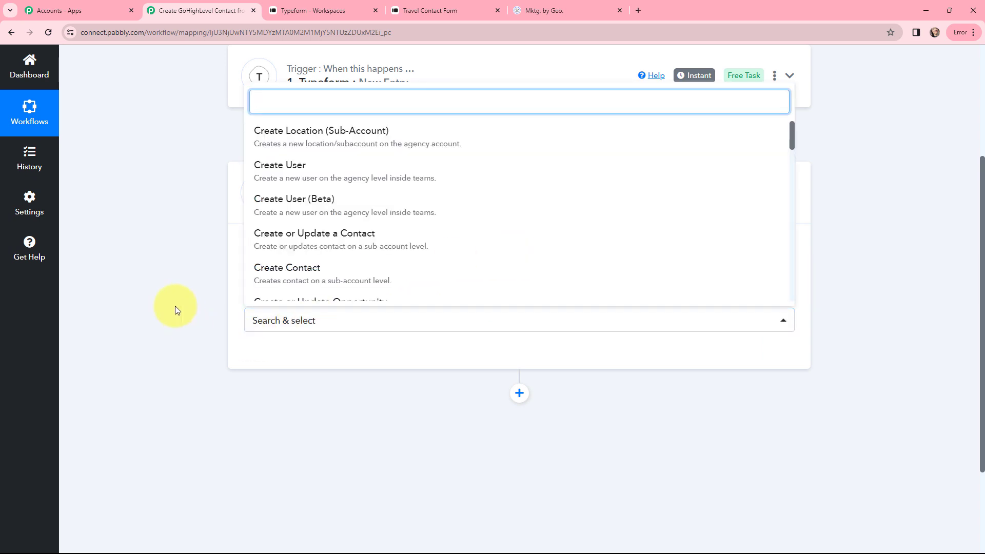
left_click(285, 272)
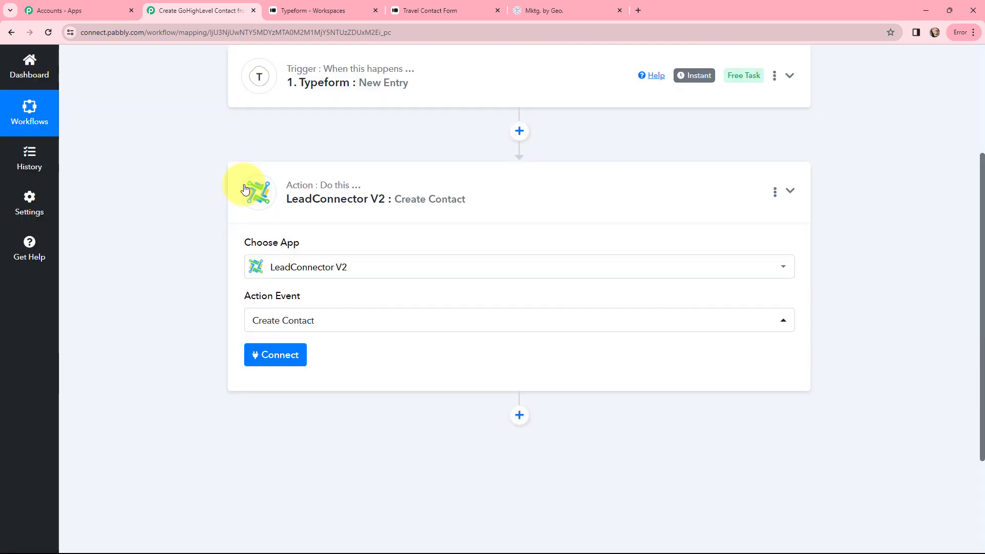
left_click(249, 191)
scroll(208, 277, "up", 4)
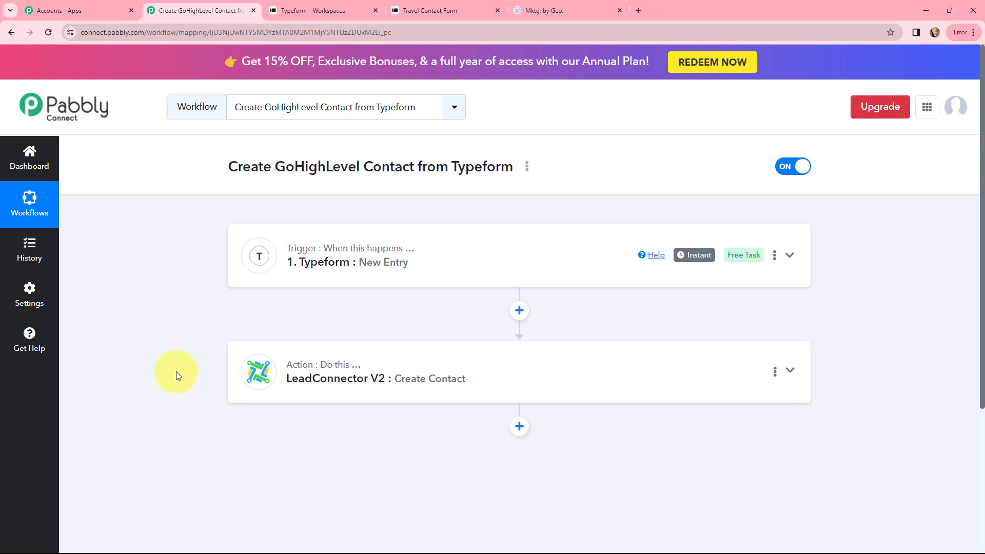
Step: Add a new Typeform connection to the trigger and accept Pabbly Connect's access request
left_click(258, 253)
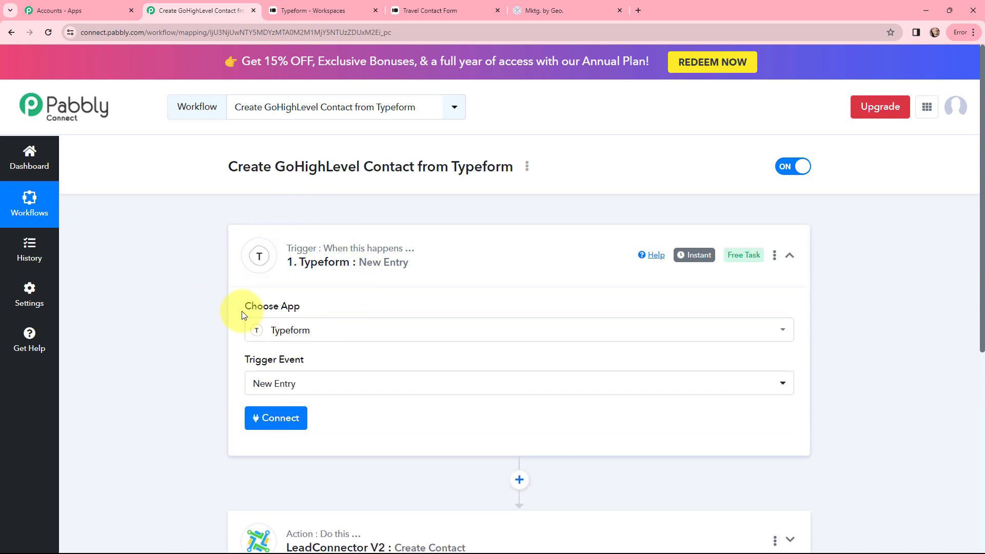
left_click(267, 423)
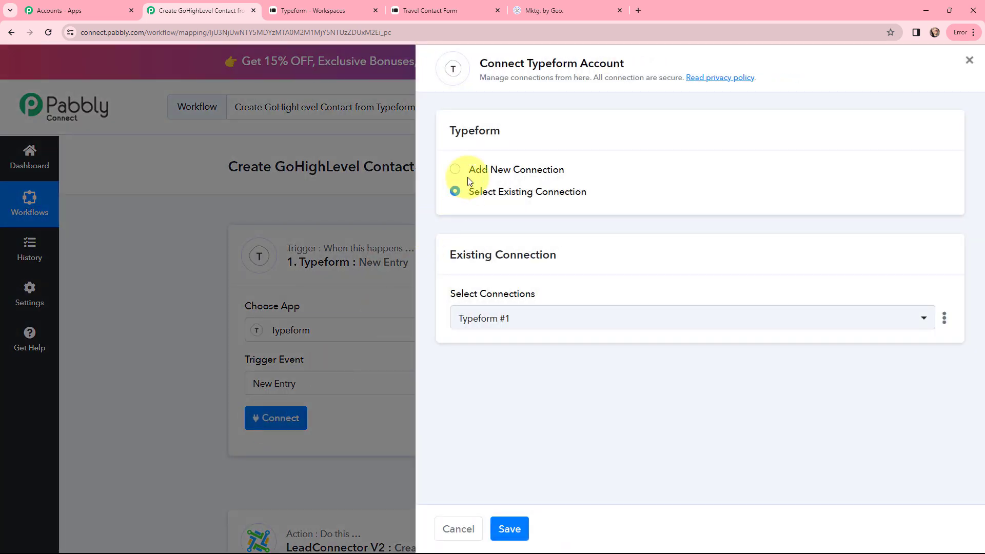
left_click(456, 170)
left_click(484, 302)
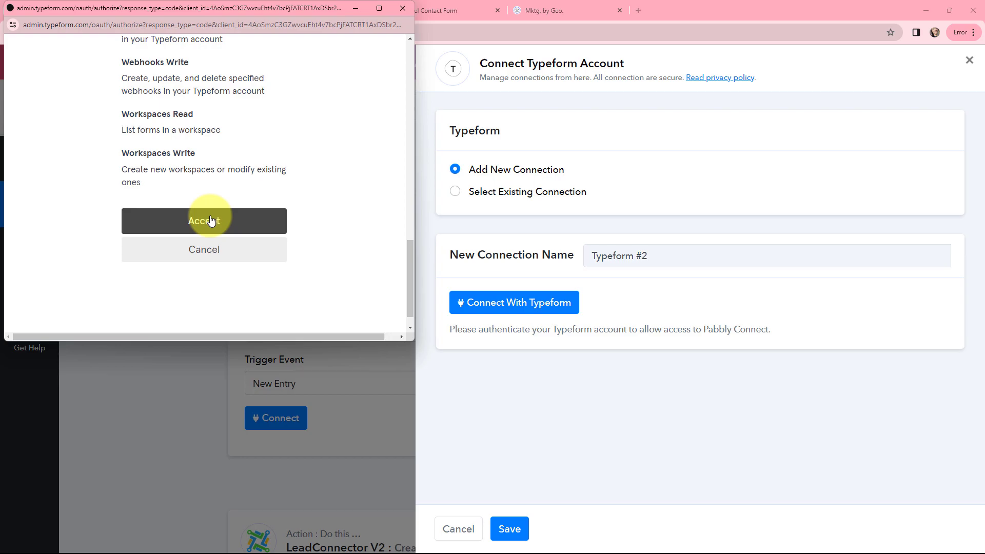
left_click(211, 220)
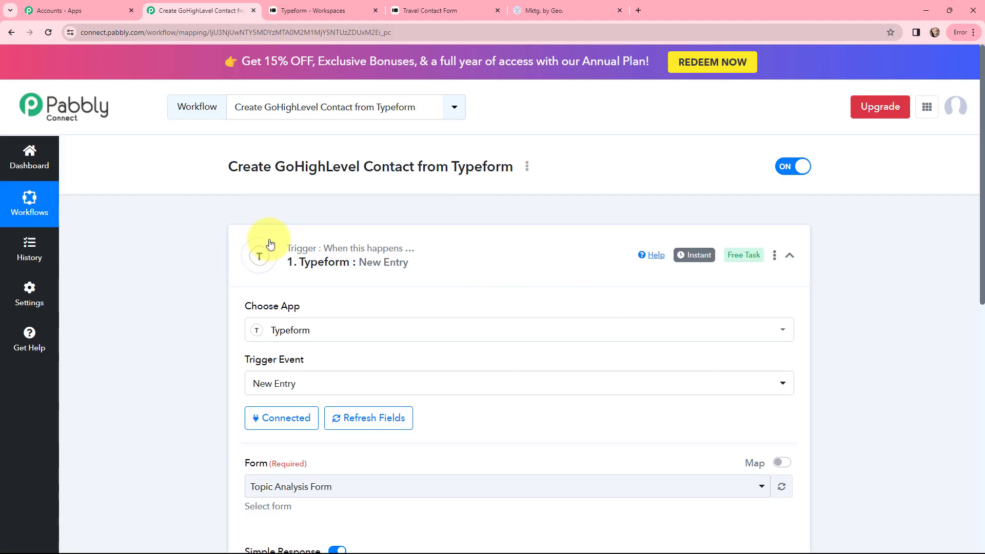
Step: Check the live Travel Contact Form and its questions in the Typeform workspace
scroll(267, 239, "down", 1)
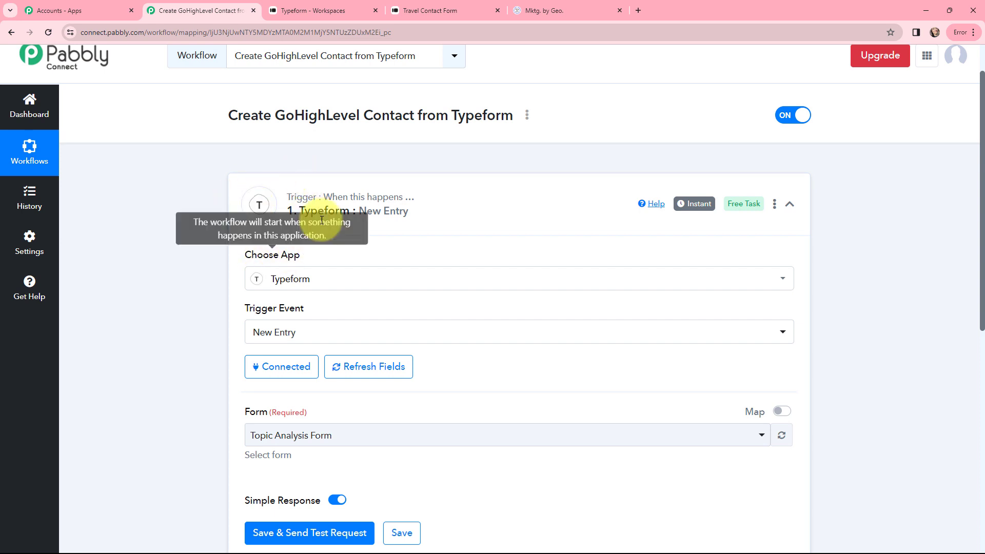
key("ctrl+Tab")
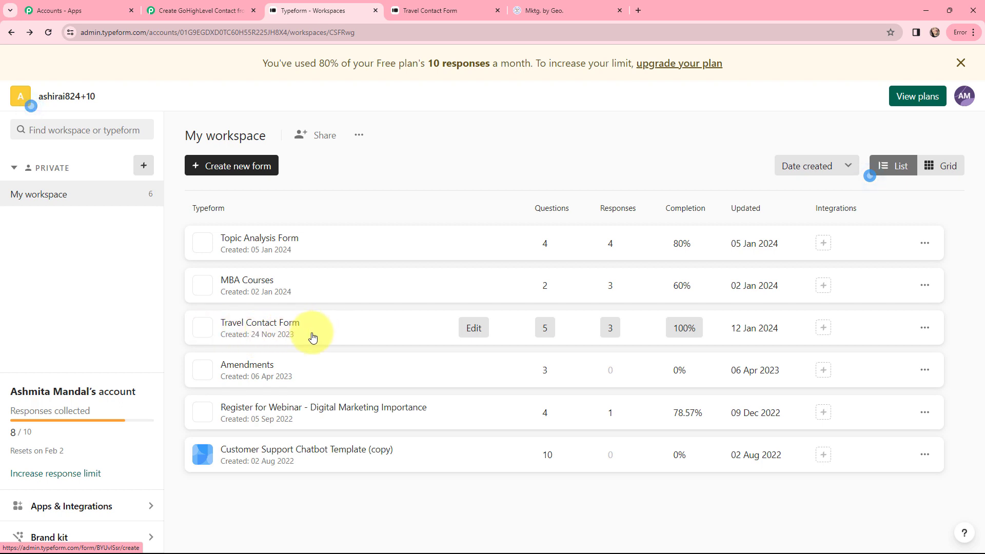
left_click(418, 7)
left_click(848, 529)
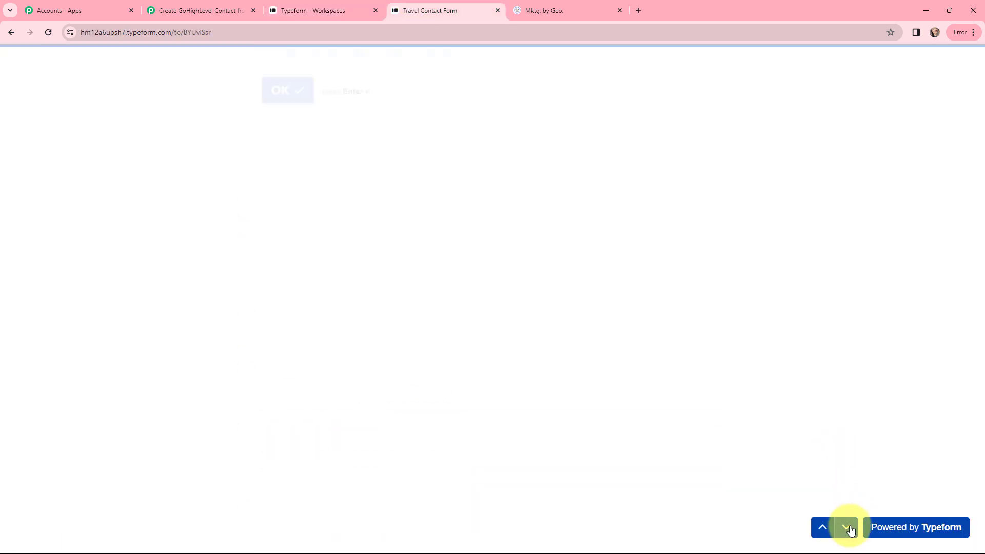
left_click(195, 6)
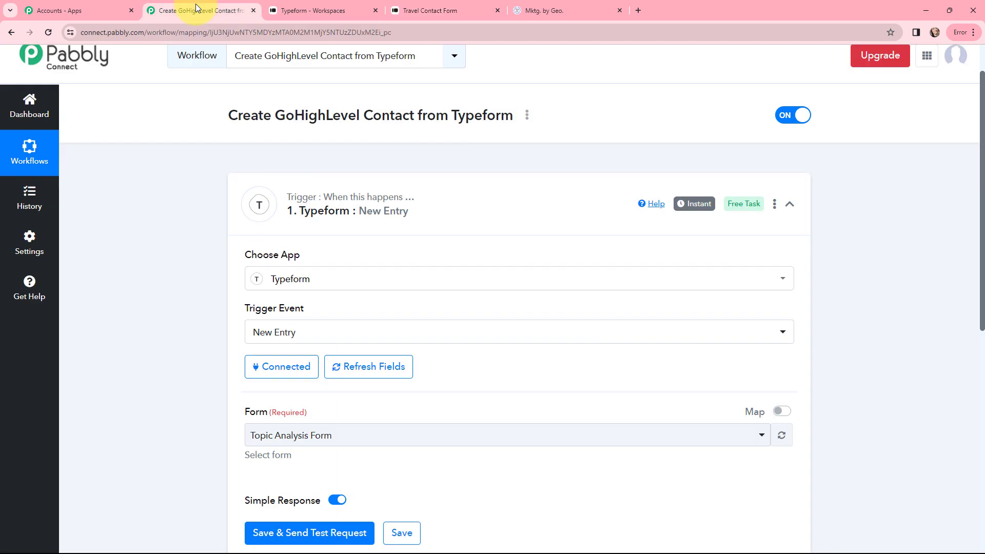
scroll(207, 303, "down", 1)
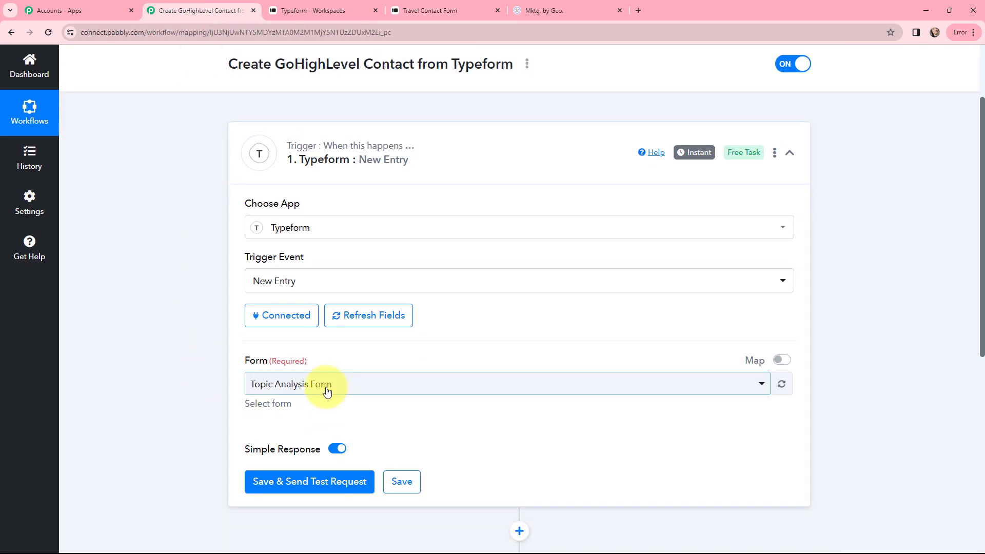
left_click(303, 10)
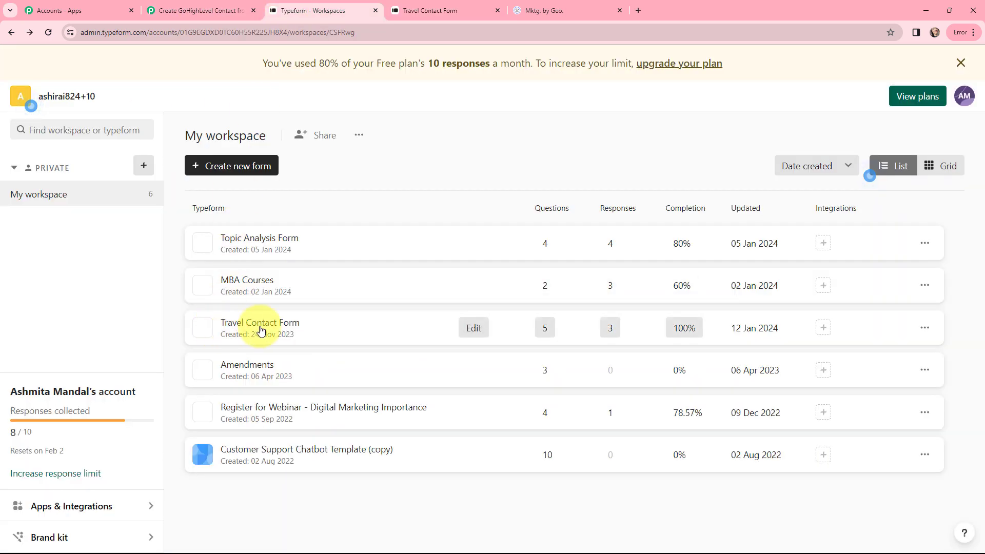
left_click(170, 10)
Step: Select Travel Contact Form as the trigger's form and save to await a test request
left_click(264, 384)
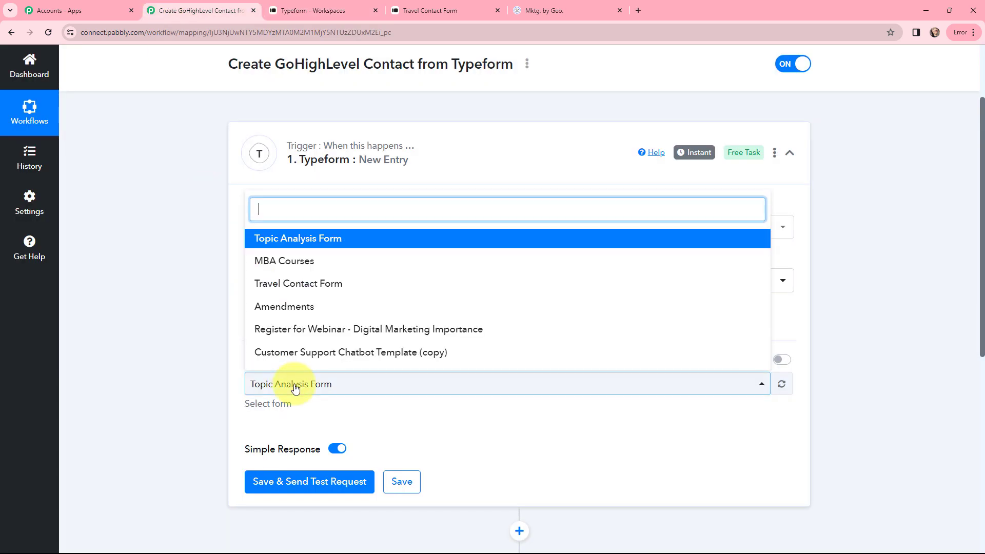
left_click(351, 288)
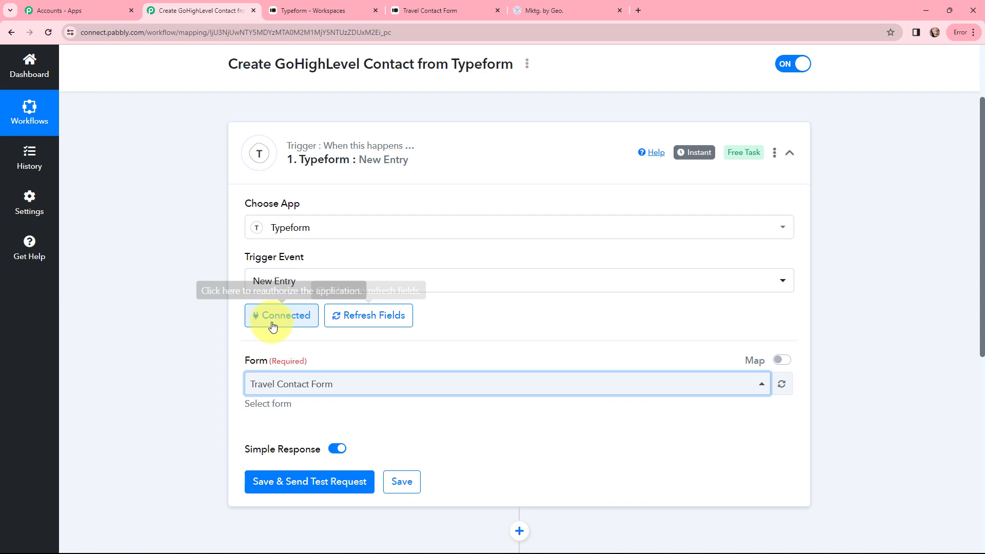
scroll(369, 349, "down", 1)
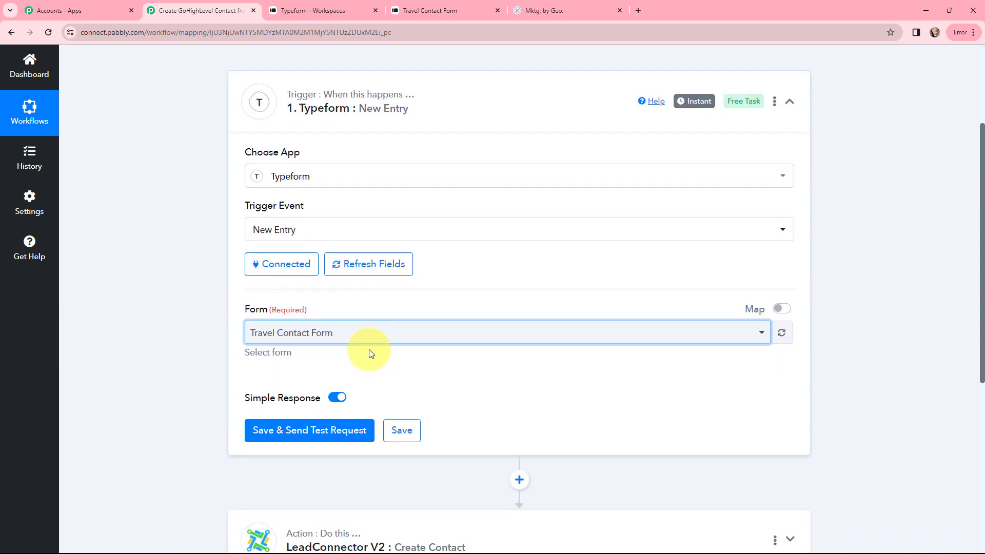
left_click(301, 435)
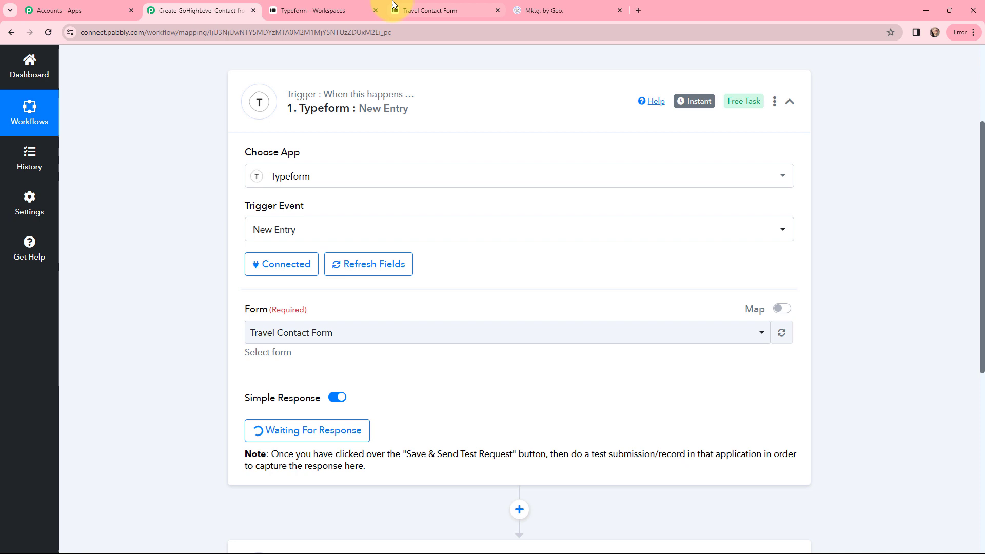
Step: In the live Travel Contact Form, answer first name 'D', last name 'Dum', and a test email
left_click(425, 10)
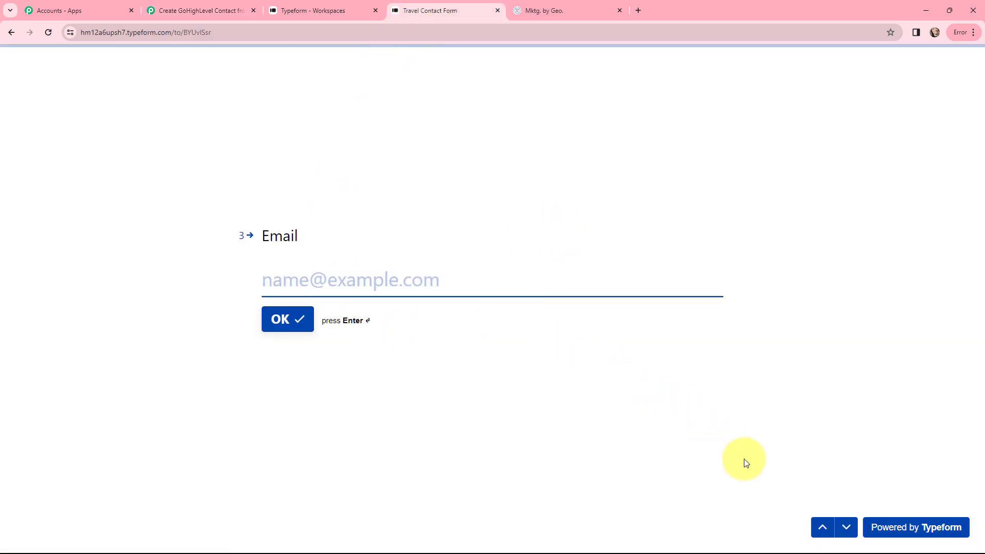
left_click(823, 529)
left_click(824, 528)
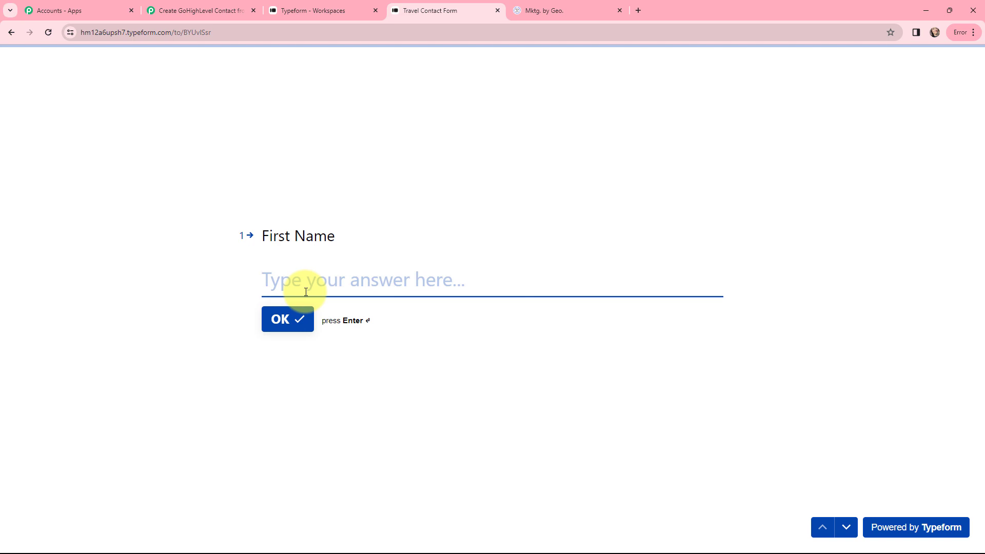
type("Demo")
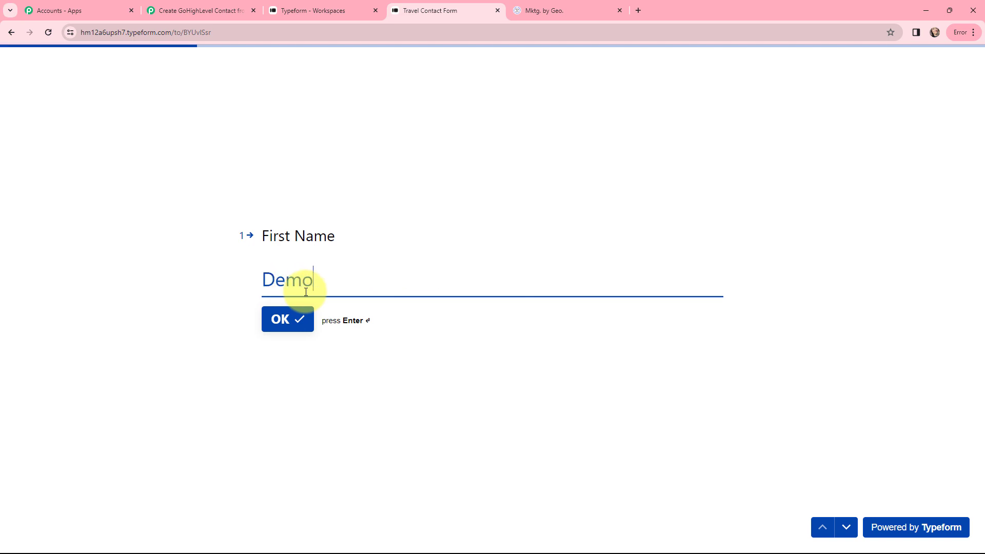
key("Return")
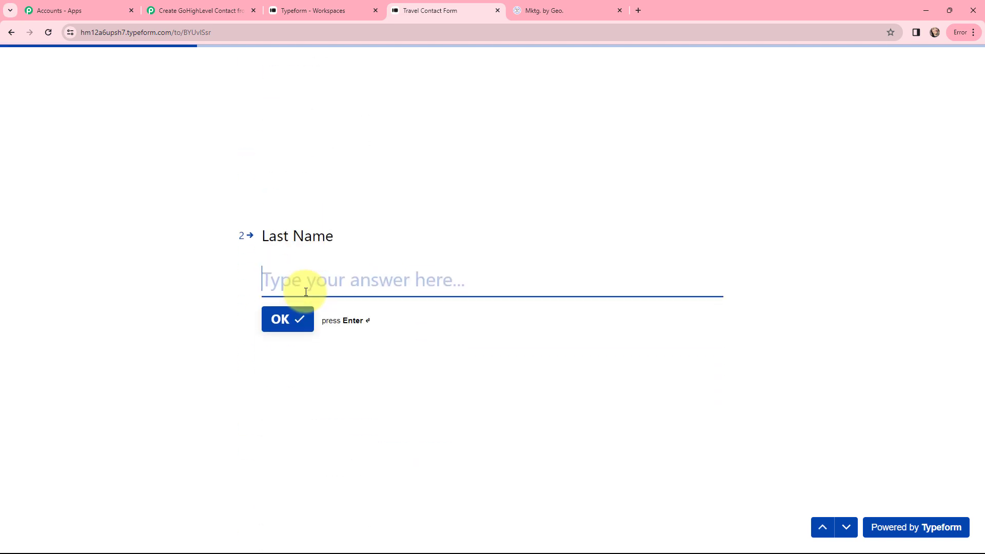
type("Dummy")
key("Return")
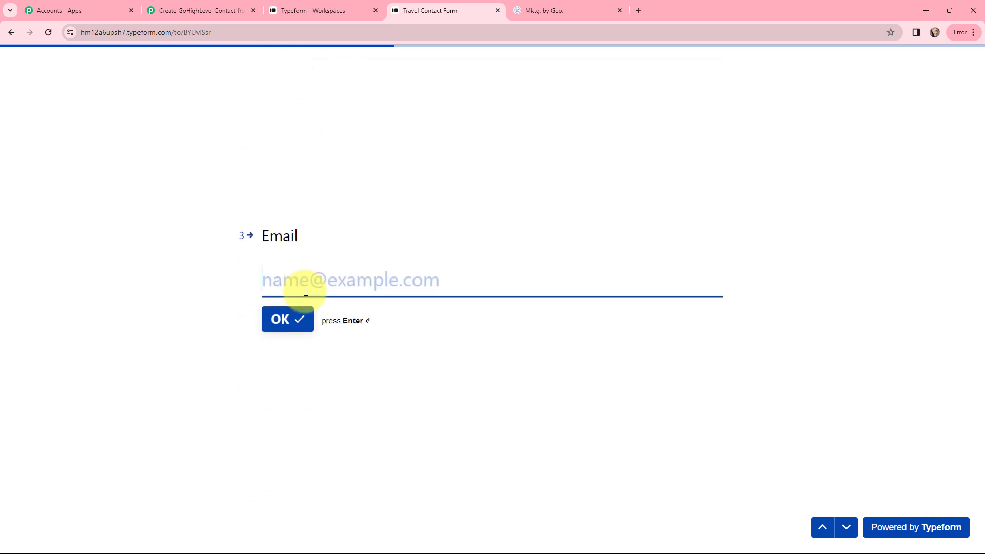
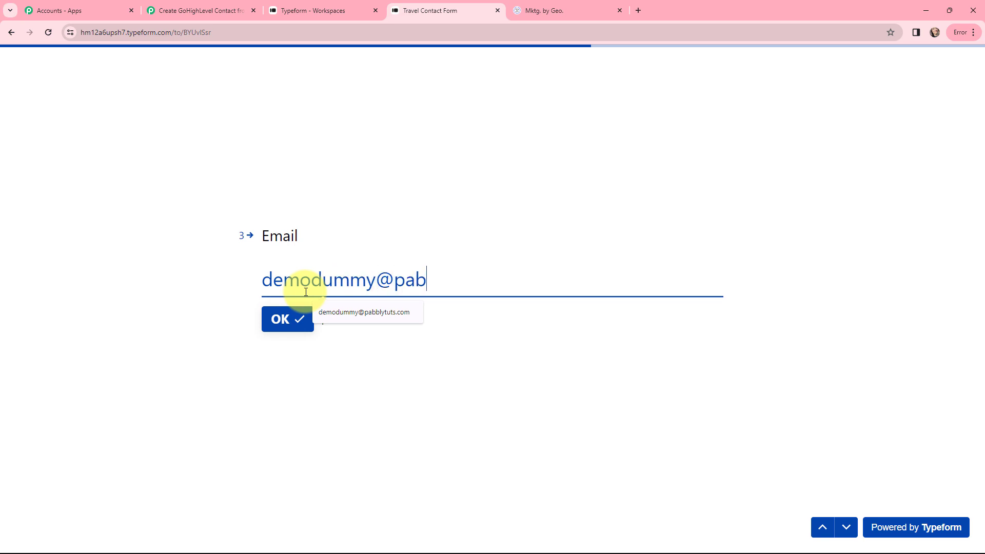
key("Return")
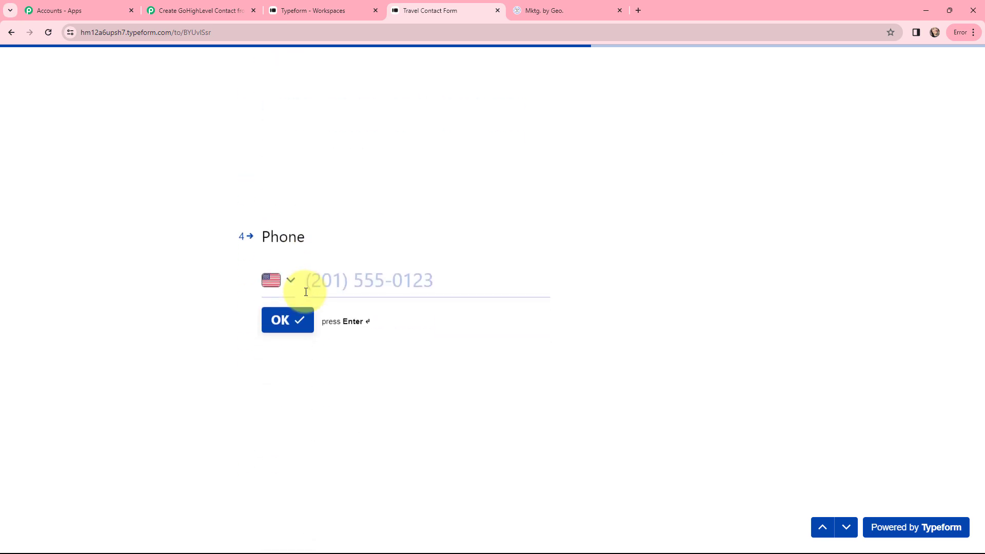
Step: Enter the test phone number with India as its country
left_click(274, 279)
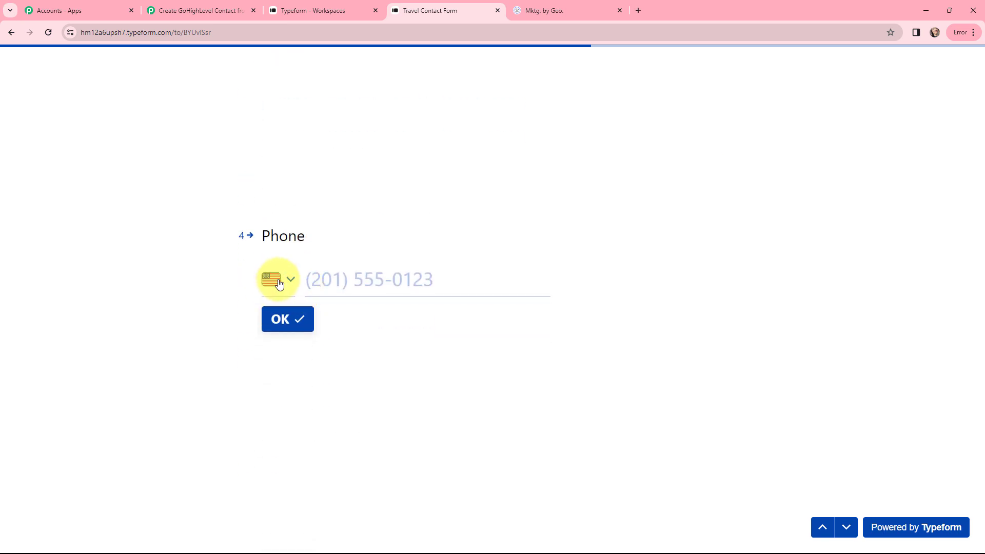
type("india")
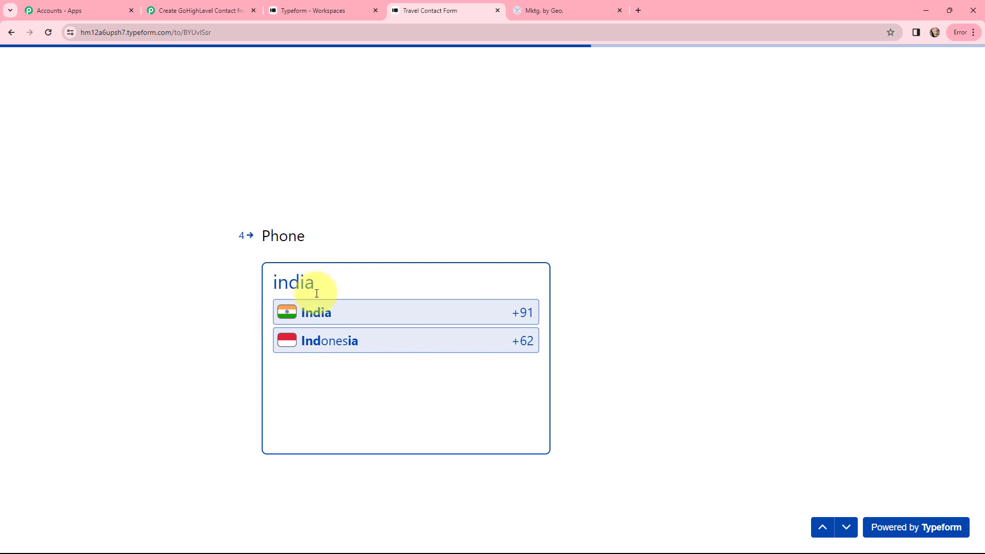
left_click(312, 309)
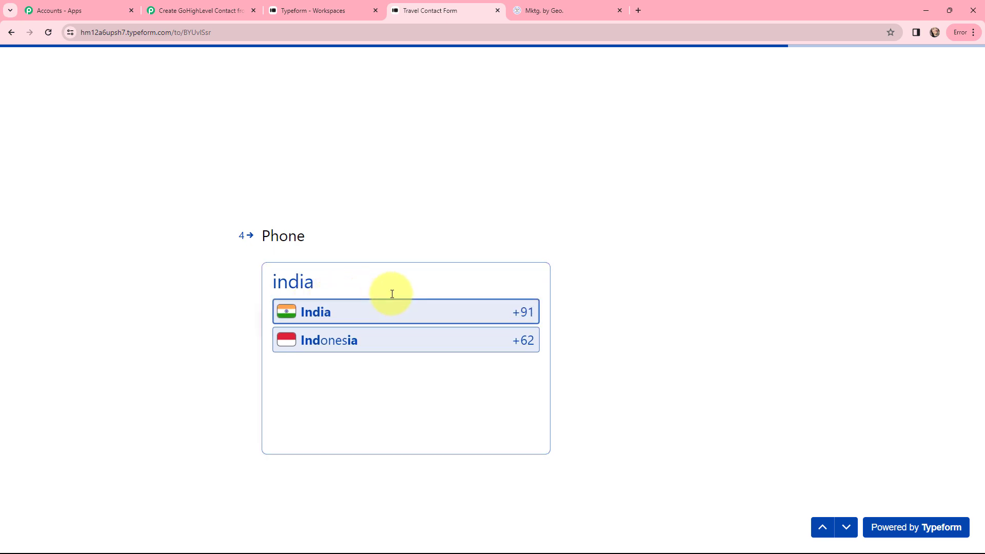
key("ctrl+v")
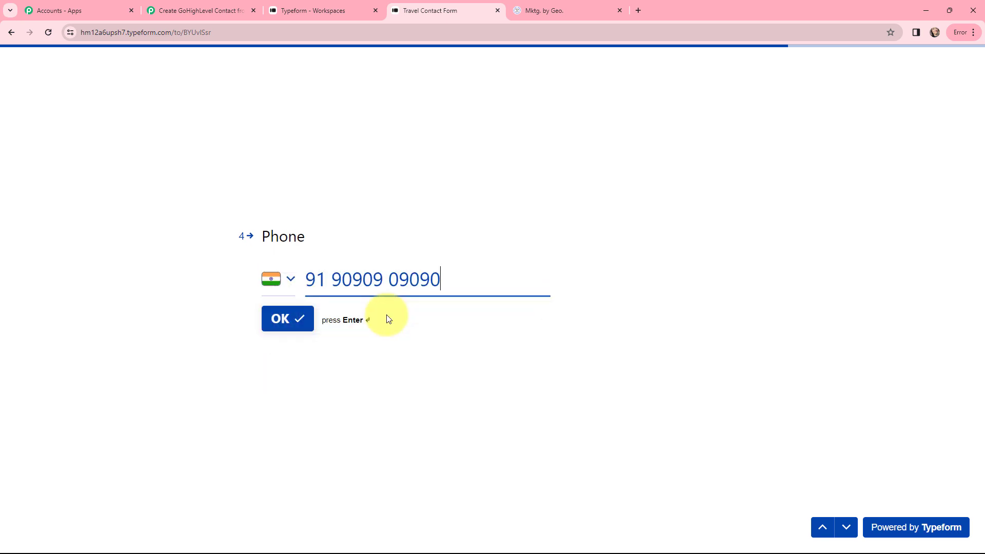
key("Return")
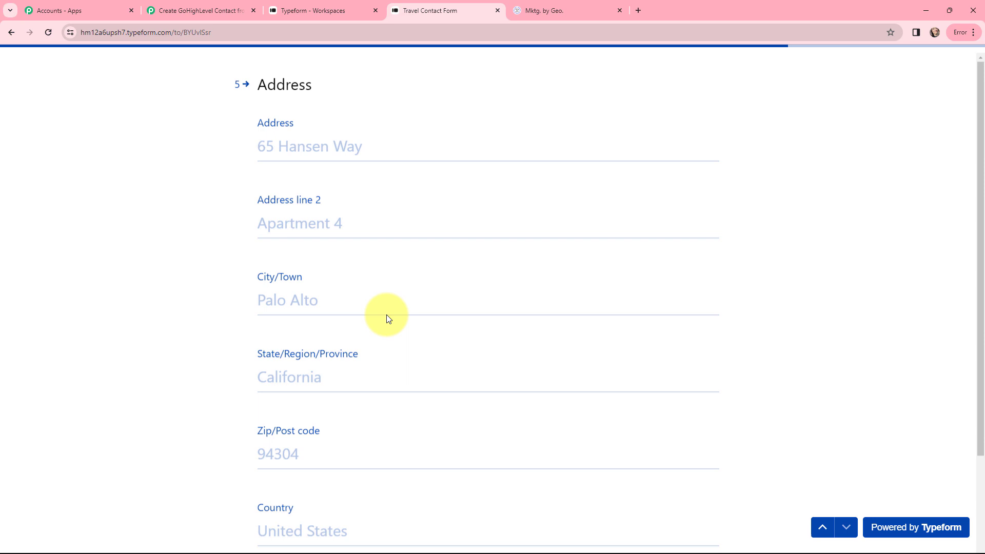
Step: Fill the address: street '123', other lines from saved suggestions, country India
left_click(301, 139)
type("123")
left_click(307, 214)
left_click(345, 248)
left_click(308, 291)
left_click(324, 323)
left_click(314, 368)
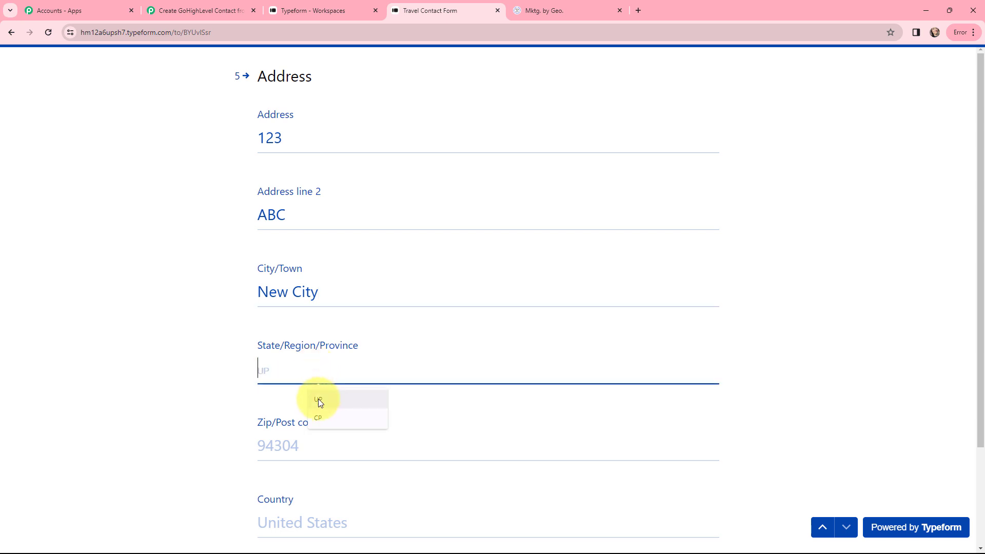
left_click(319, 413)
left_click(319, 446)
left_click(316, 475)
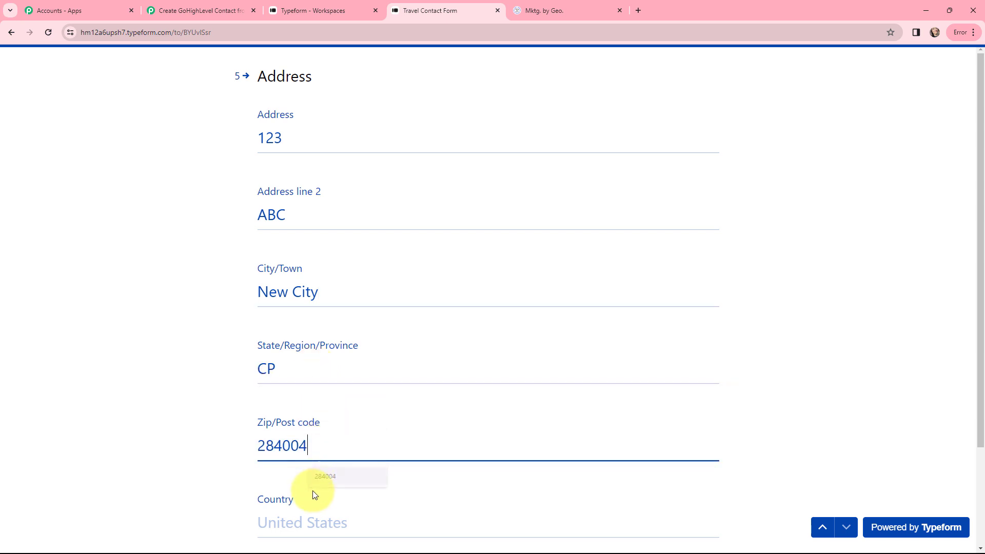
left_click(311, 508)
left_click(321, 496)
Step: Submit the completed form and return to the Pabbly workflow
scroll(385, 414, "down", 3)
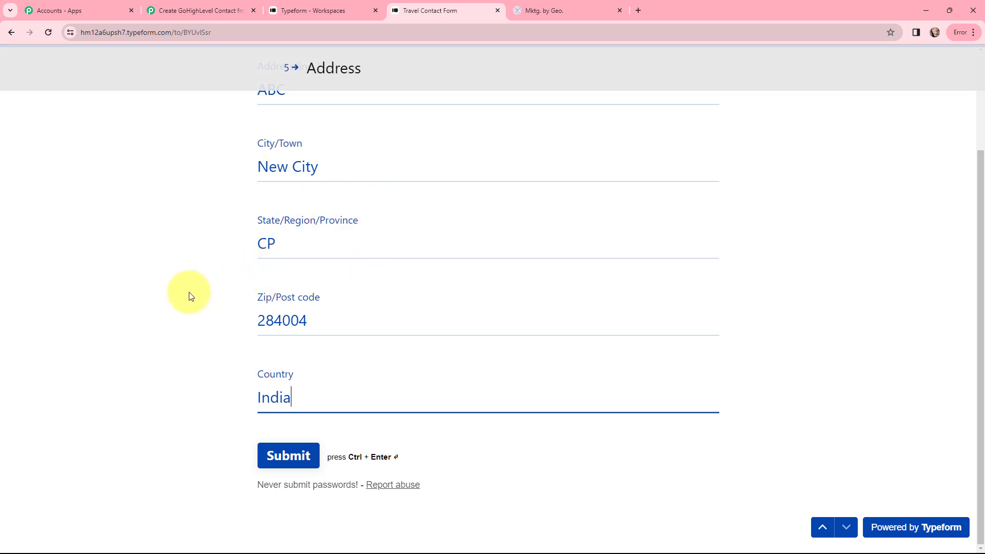
scroll(190, 296, "up", 1)
scroll(195, 333, "down", 1)
left_click(279, 456)
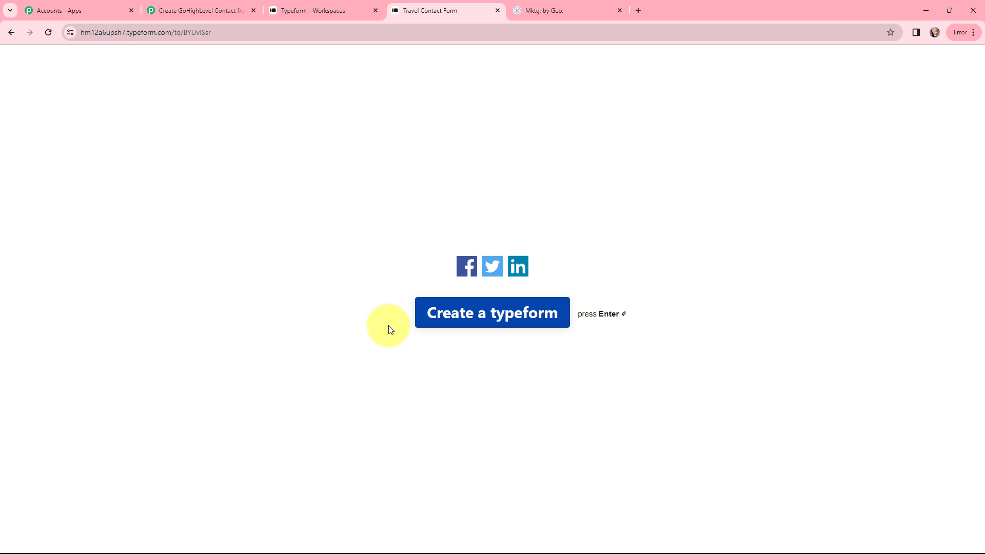
key("ctrl+2")
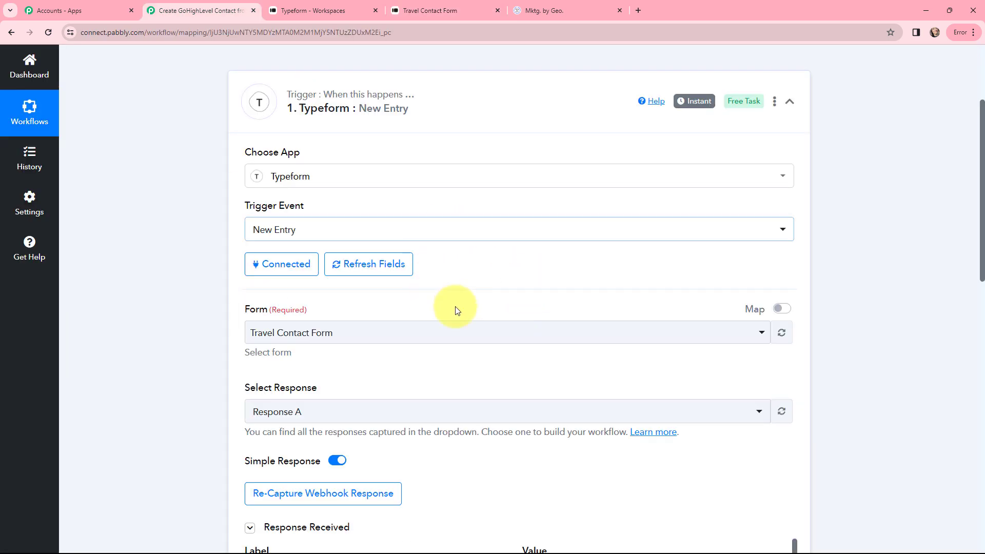
scroll(496, 297, "down", 5)
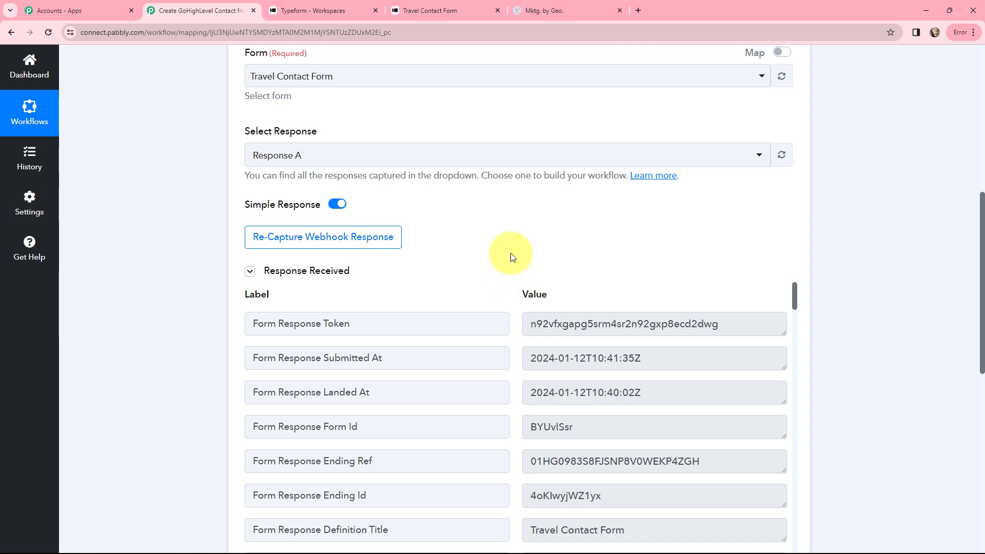
scroll(507, 203, "down", 1)
scroll(507, 203, "down", 2)
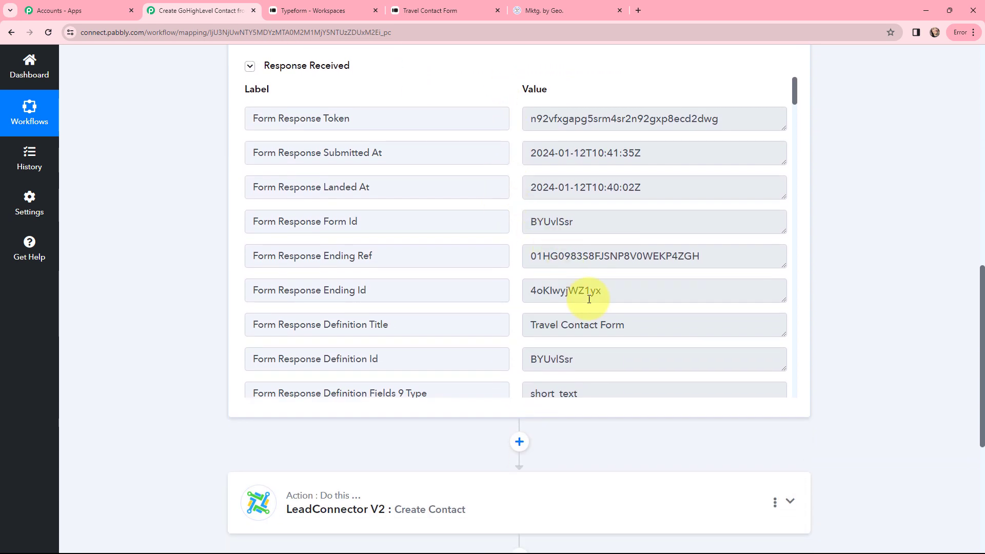
left_click(633, 329)
left_click_drag(633, 328, 523, 326)
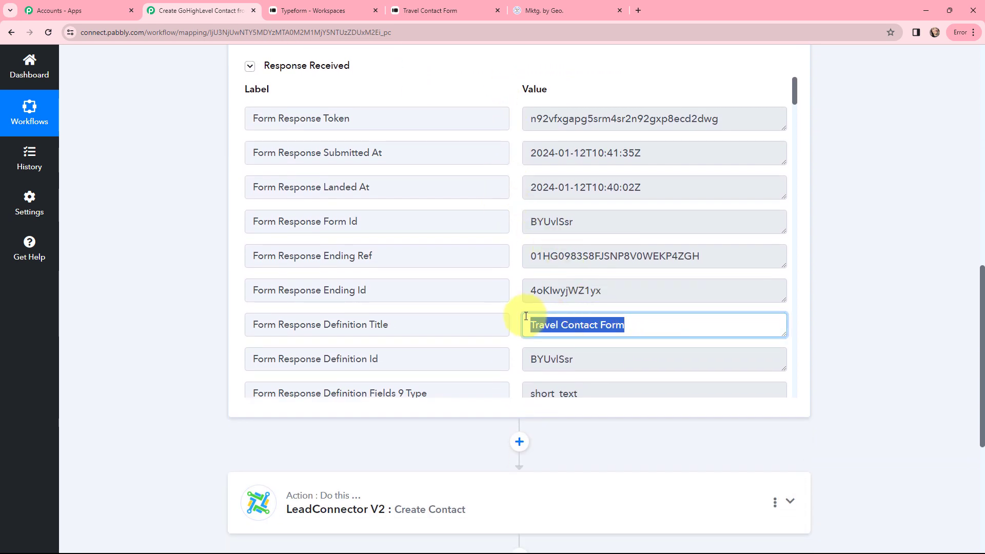
left_click(518, 290)
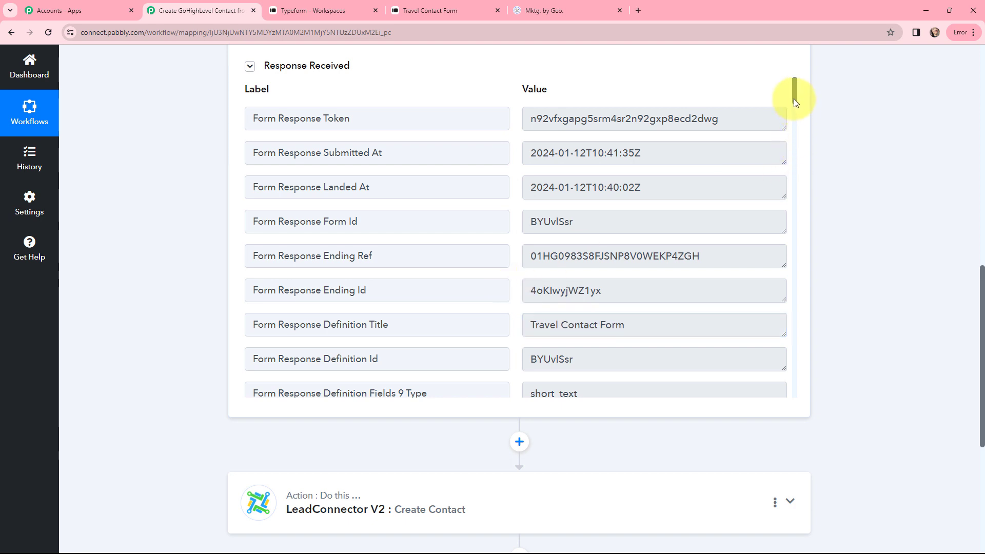
left_click_drag(606, 188, 649, 189)
left_click(669, 177)
left_click(670, 159)
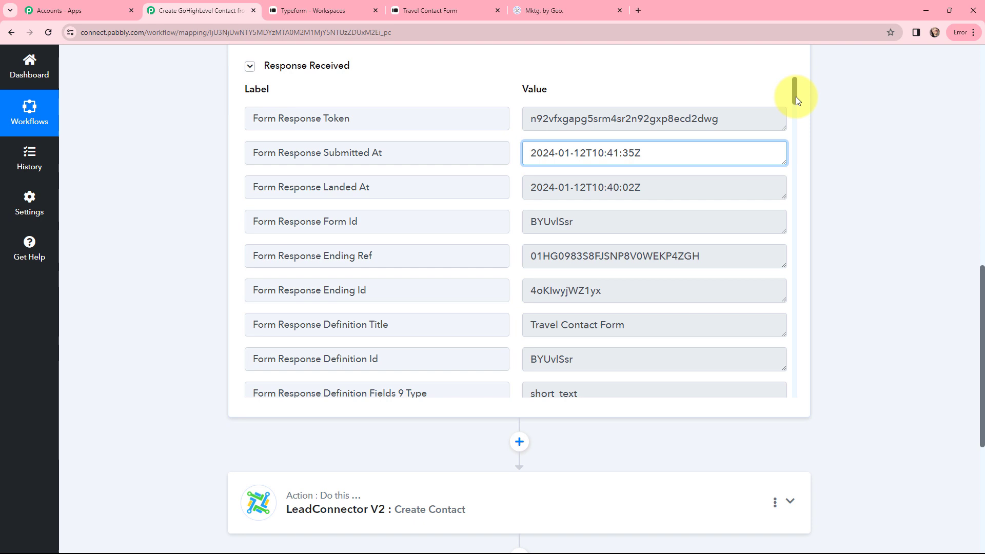
left_click_drag(796, 97, 756, 340)
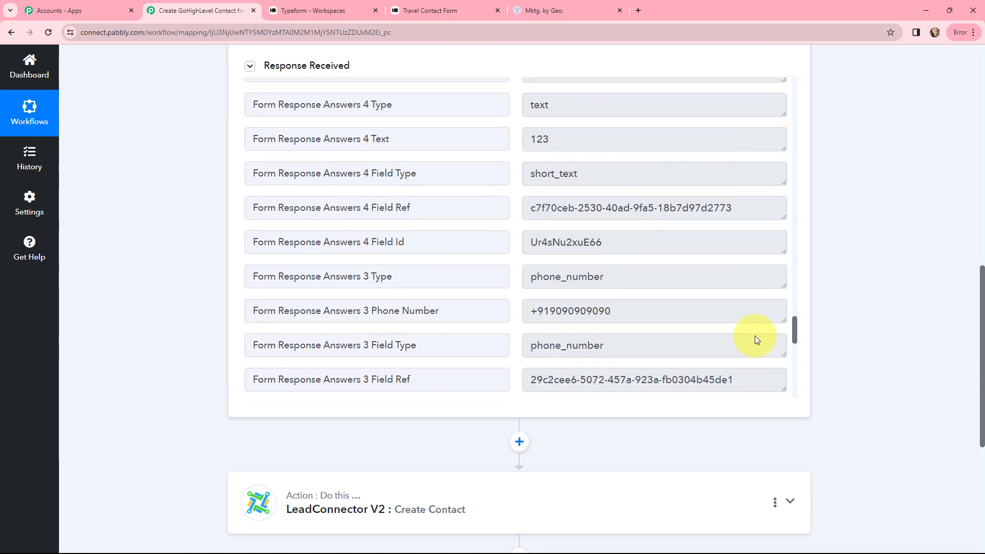
scroll(756, 335, "up", 1)
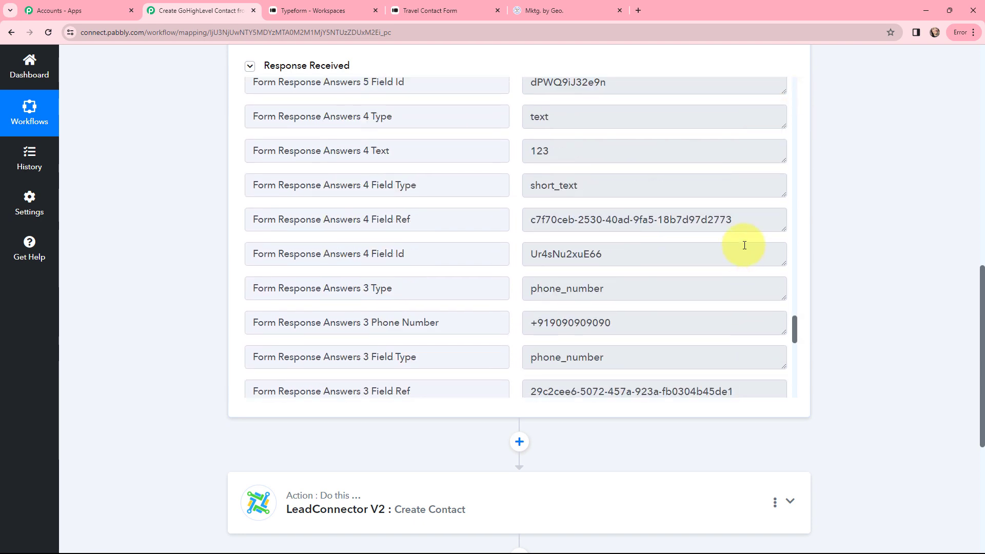
scroll(647, 323, "down", 6)
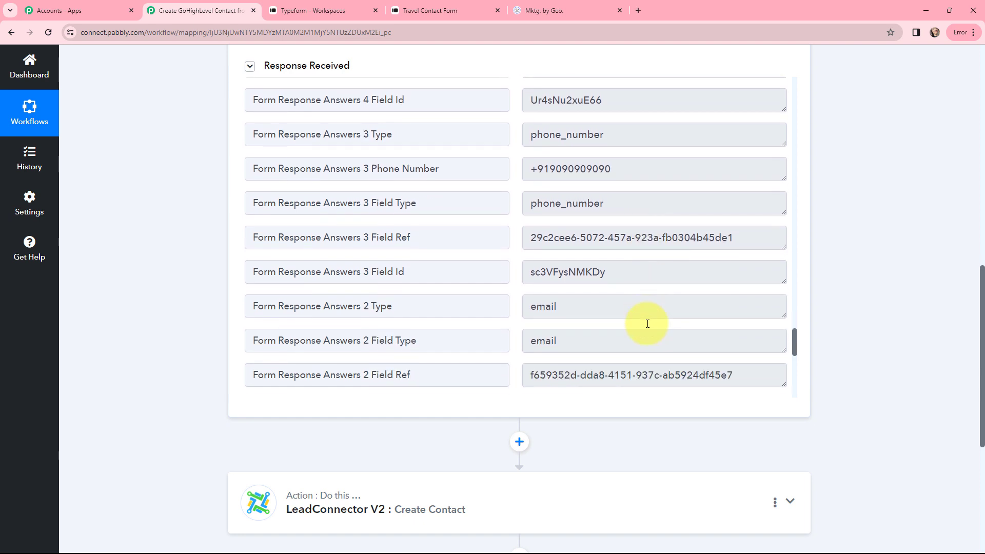
scroll(647, 324, "down", 5)
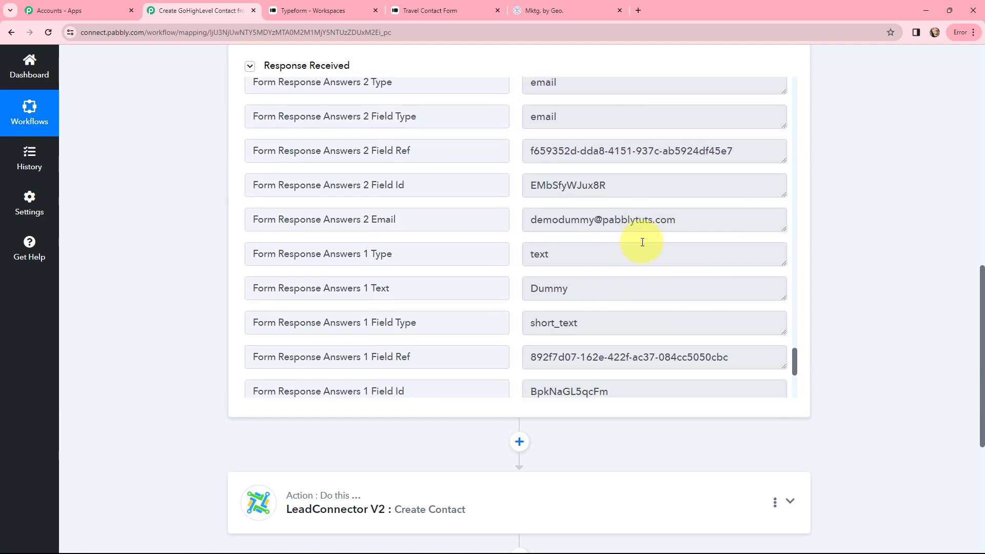
scroll(626, 220, "down", 5)
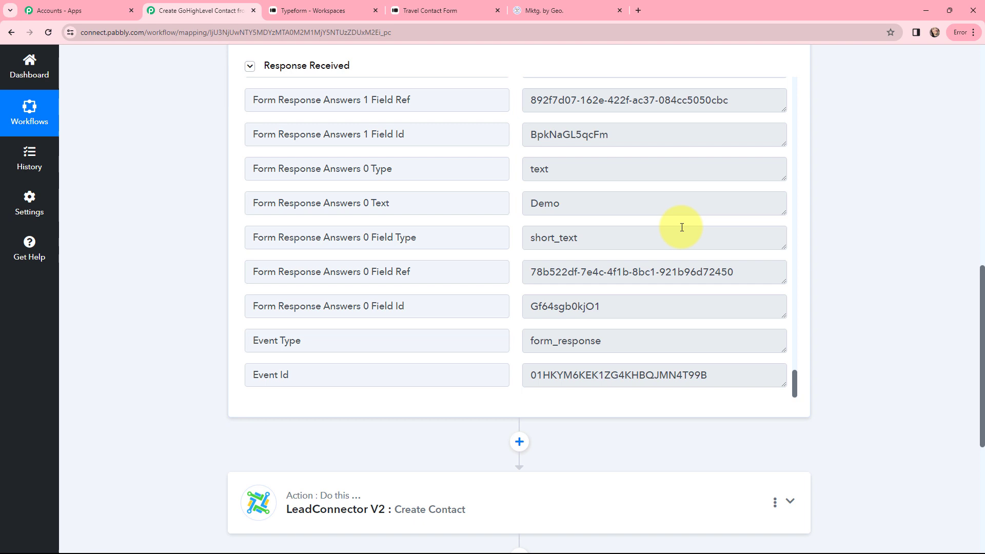
scroll(147, 204, "up", 15)
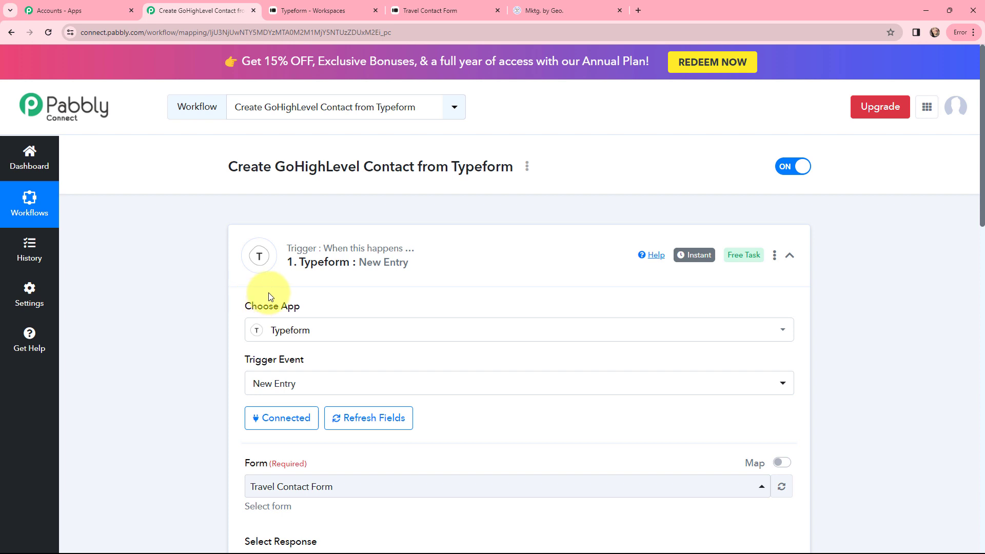
Step: Collapse the Typeform trigger and authorize a new LeadConnector V2 connection for Create Contact
mouse_move(691, 261)
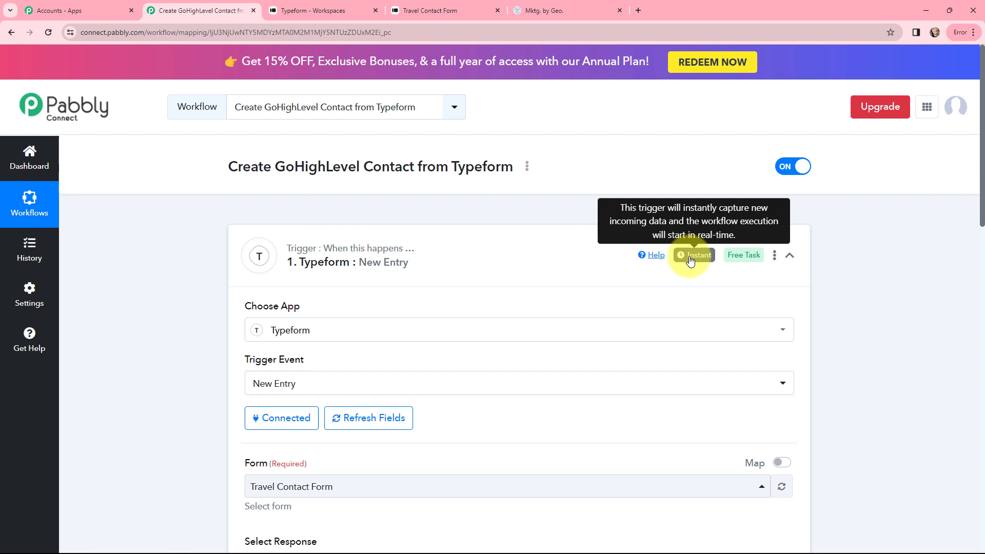
left_click(240, 237)
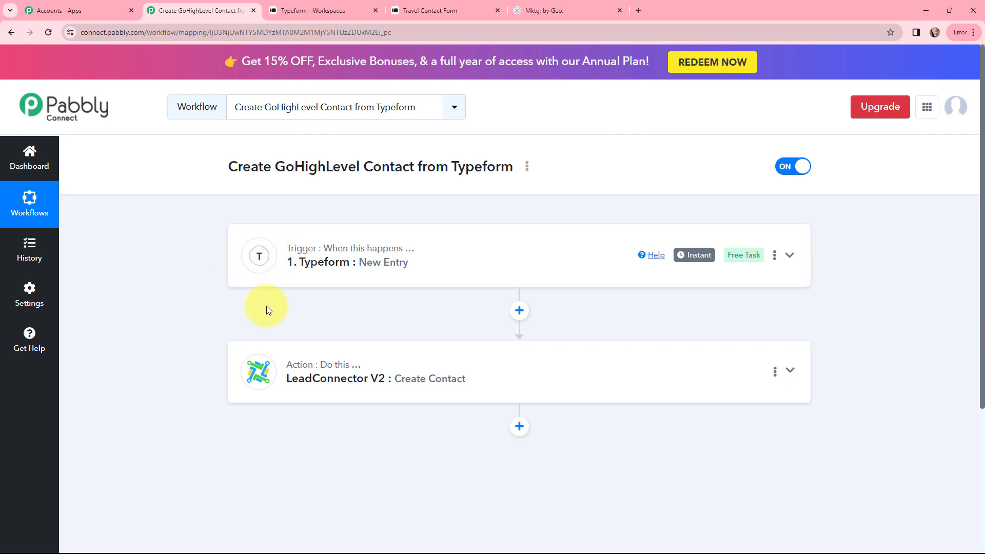
left_click(253, 363)
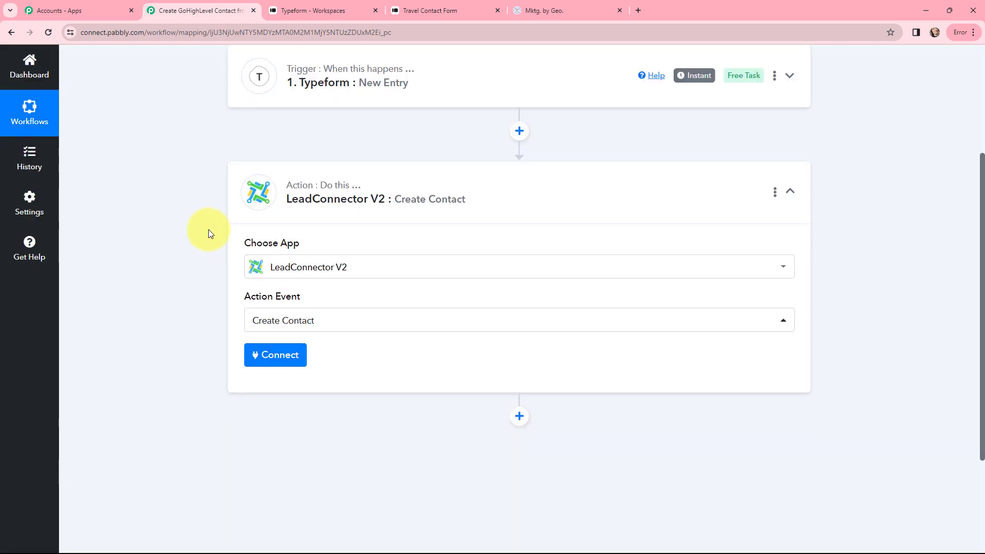
left_click(261, 355)
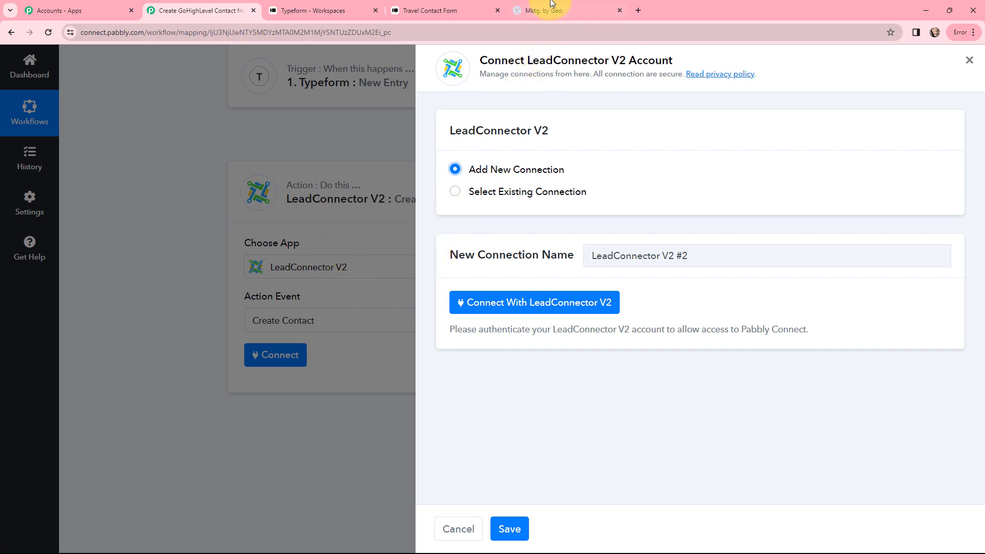
left_click(494, 306)
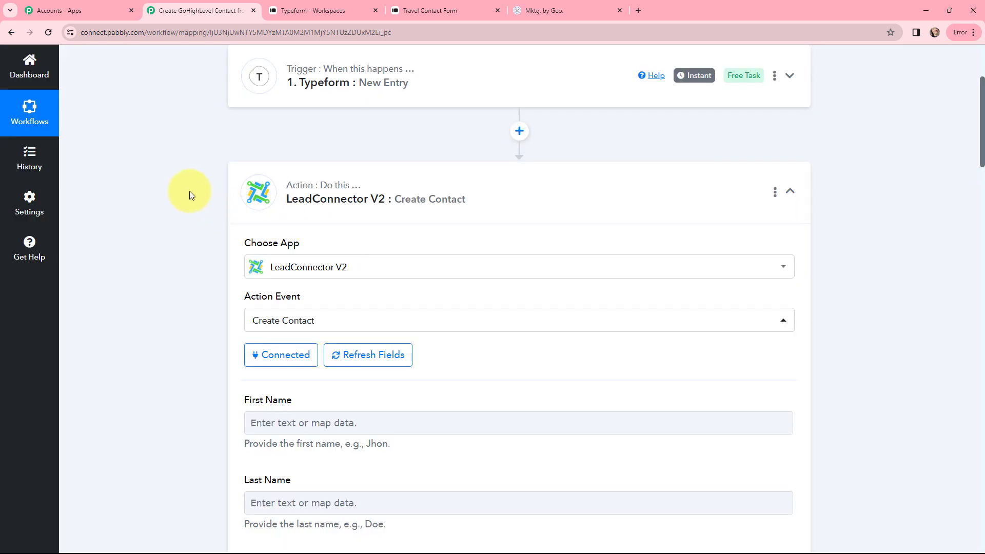
scroll(189, 192, "down", 4)
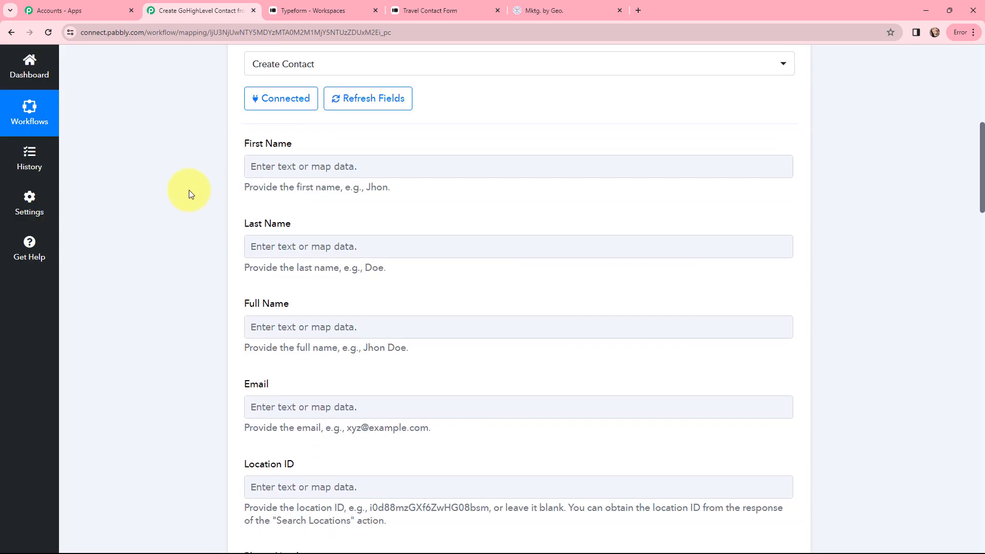
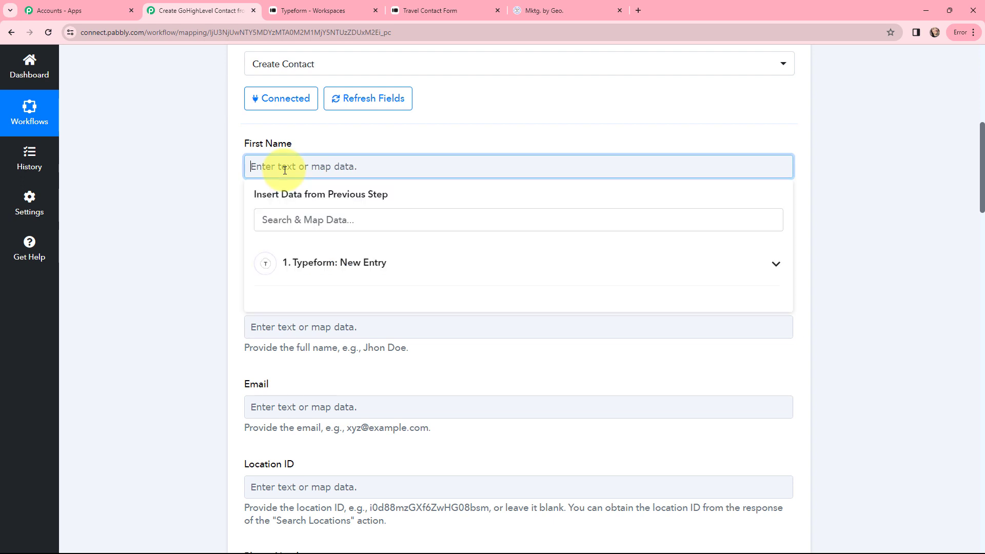
Step: Map the Typeform Demo answer into First Name and the Dummy answer into Last Name
left_click(298, 263)
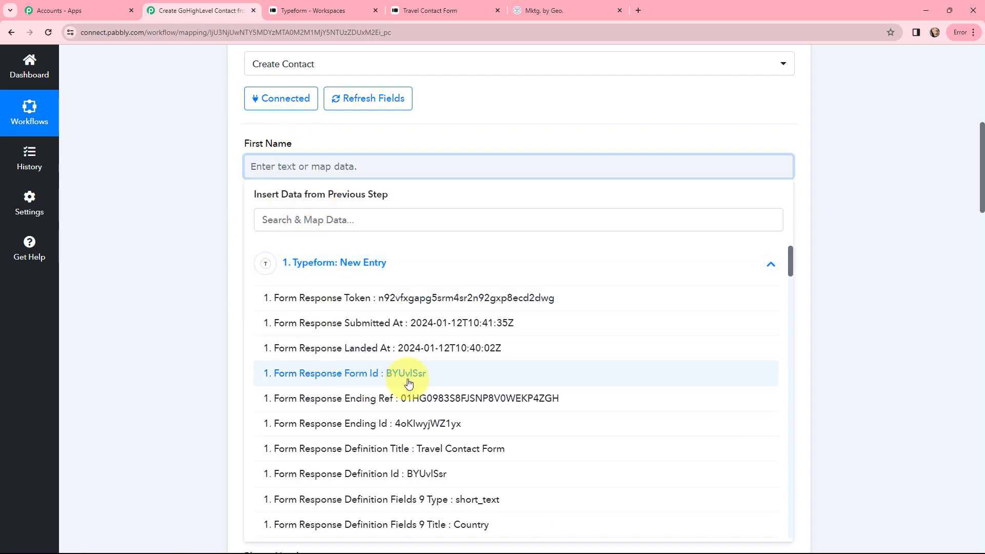
scroll(425, 326, "down", 8)
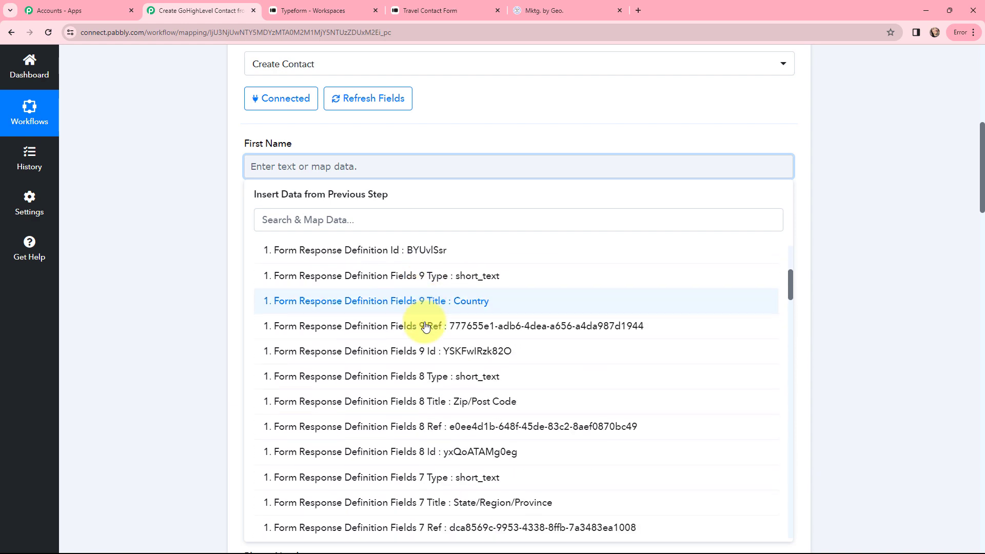
scroll(426, 326, "down", 4)
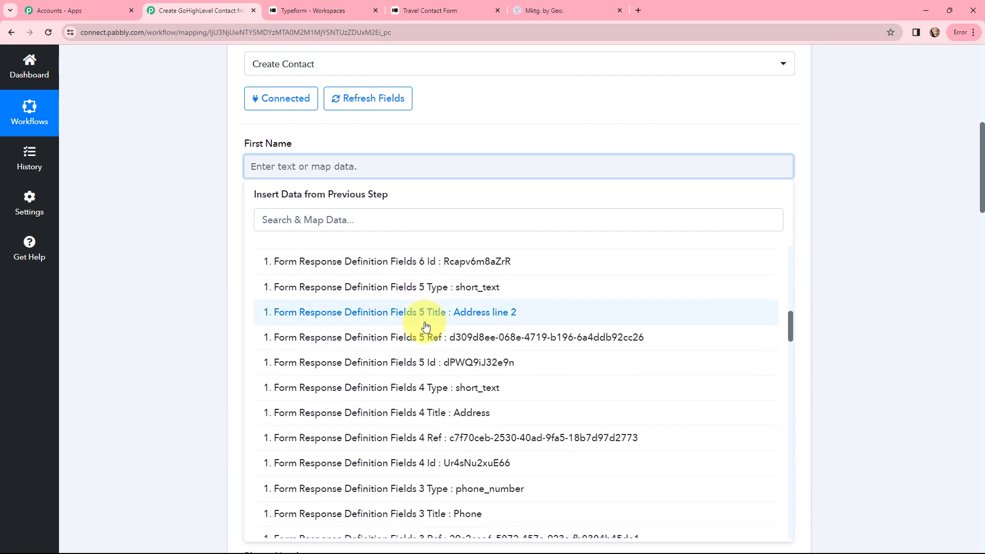
scroll(426, 326, "down", 5)
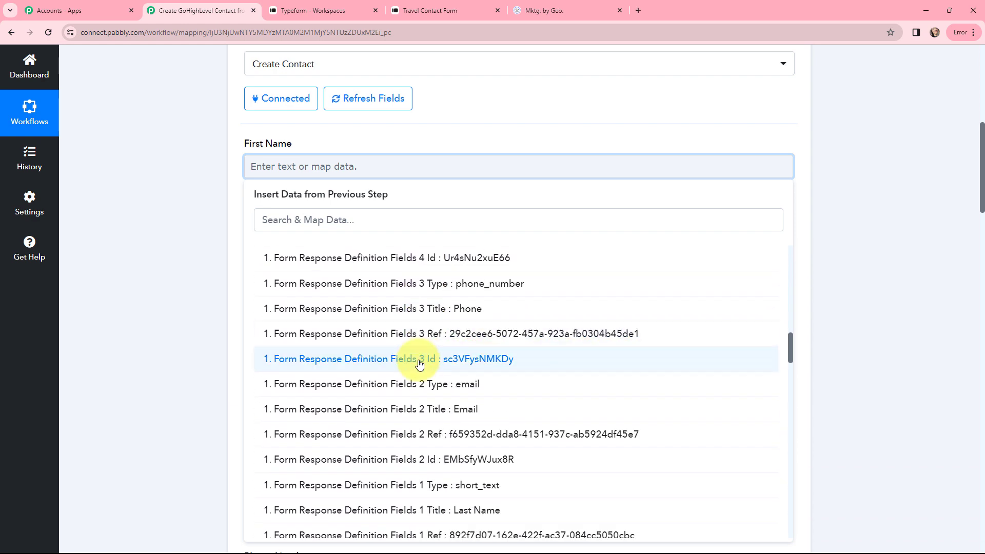
scroll(308, 363, "down", 10)
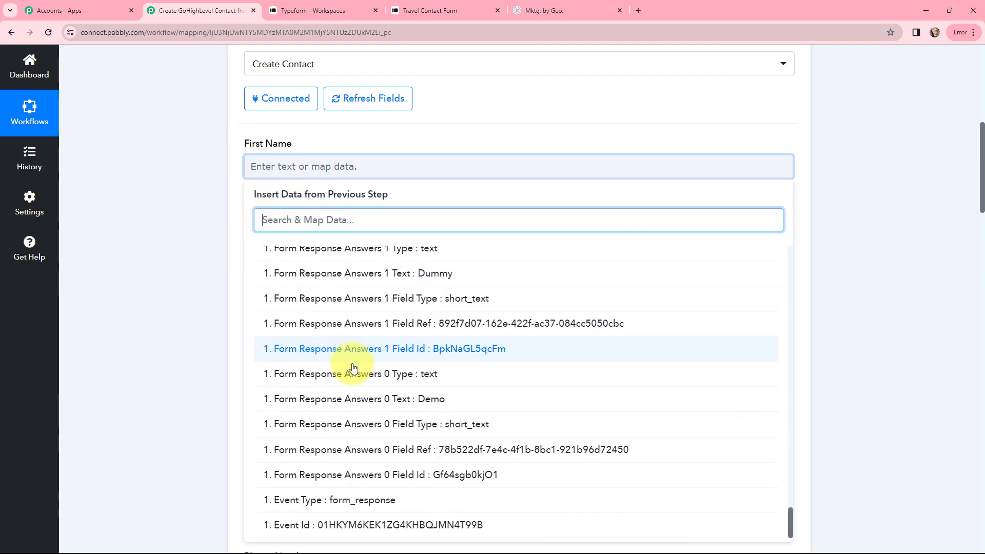
left_click(365, 398)
left_click(420, 254)
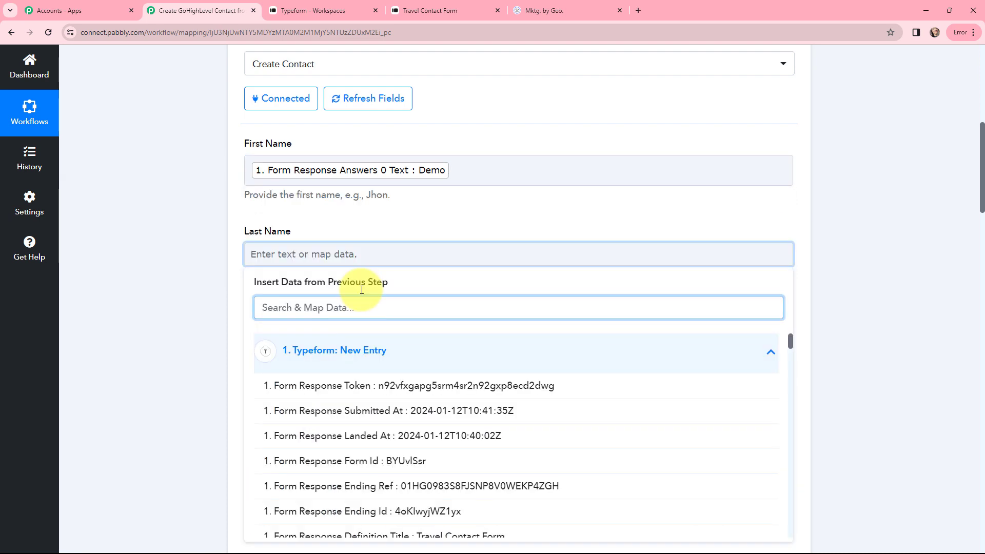
type("dum")
left_click(329, 348)
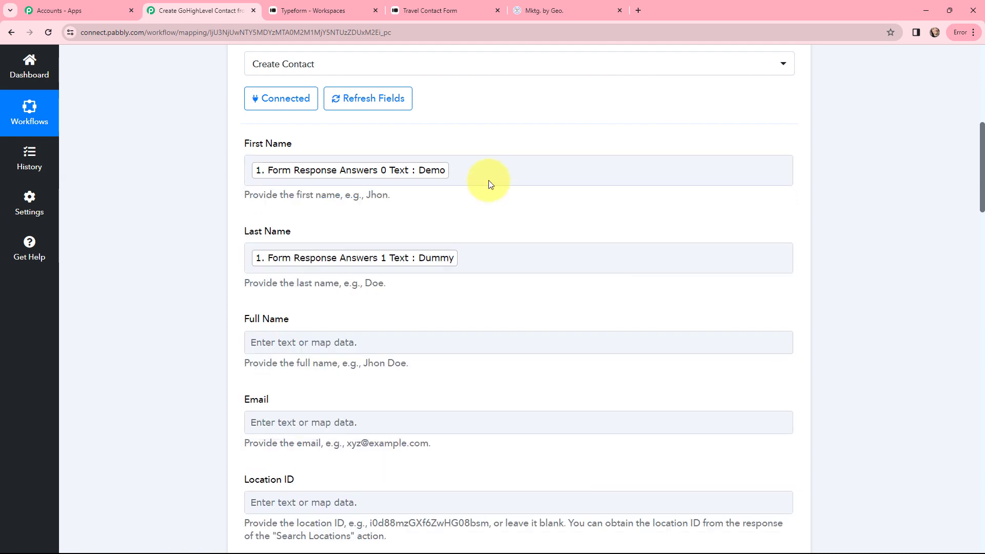
Step: Map the Typeform email answer (Answers 2 Email) into the Email field
scroll(501, 252, "down", 3)
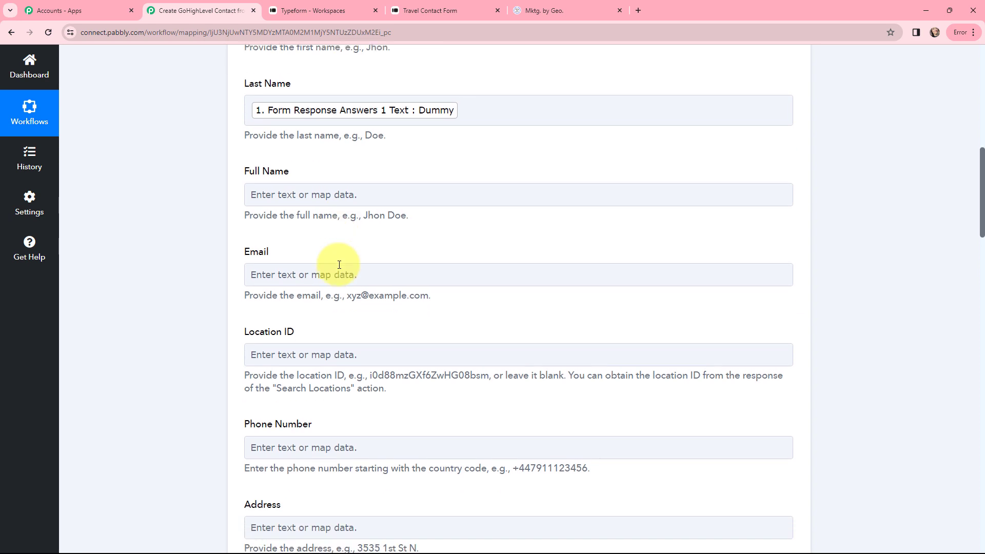
left_click(339, 265)
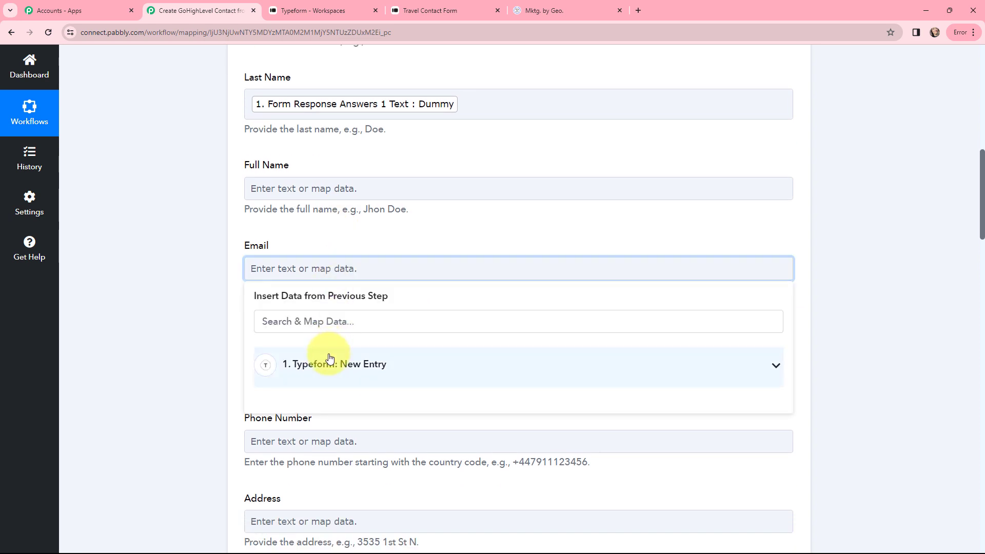
left_click(329, 357)
left_click(337, 323)
type("dem")
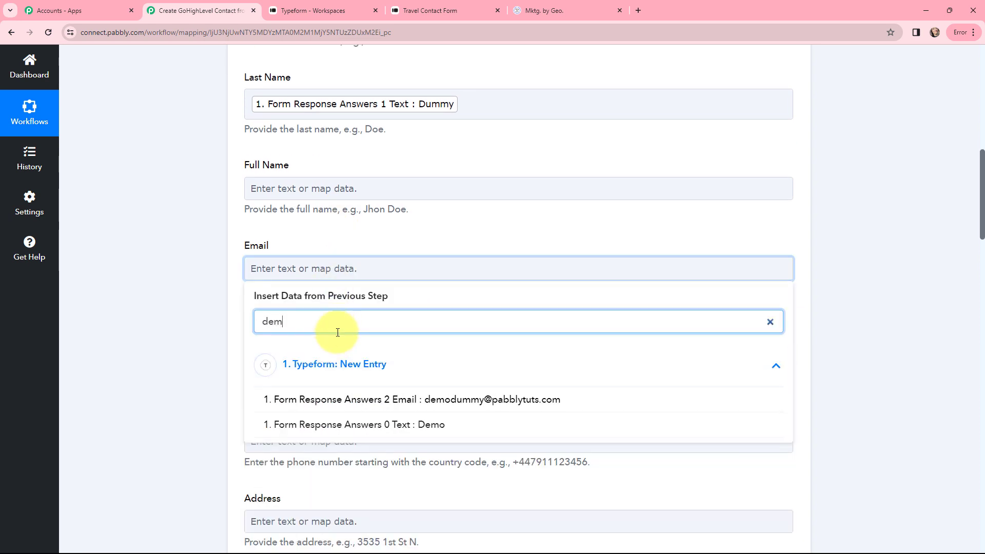
left_click(360, 400)
left_click(213, 266)
Step: Map the Typeform phone answer (Answers 3 Phone Number) into Phone Number
scroll(255, 242, "down", 3)
left_click(257, 292)
left_click(310, 384)
left_click(264, 346)
type("91")
left_click(385, 425)
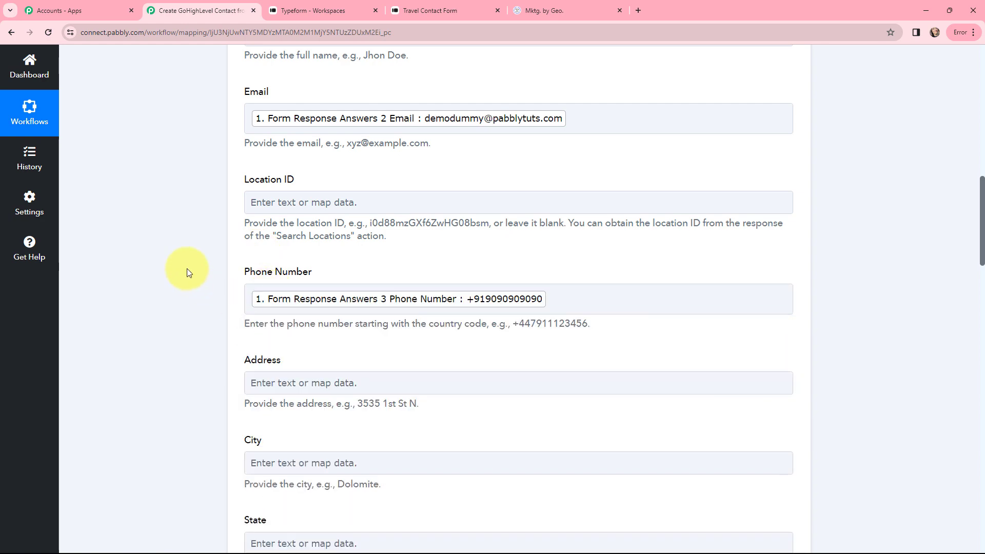
left_click(207, 243)
Step: Map the Typeform 123 and ABC answers together into the Address field
scroll(207, 242, "down", 4)
left_click(314, 180)
left_click(319, 272)
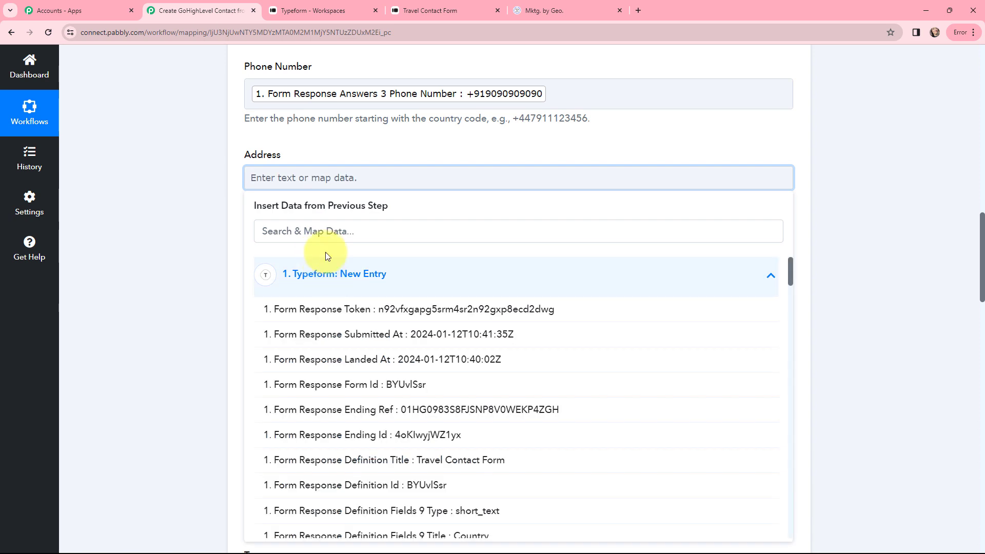
left_click(325, 232)
type("123")
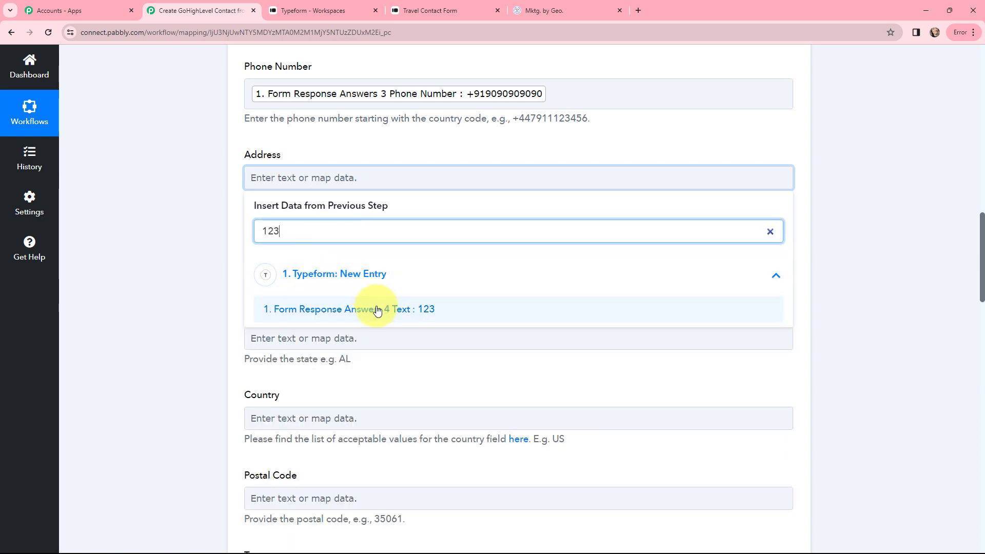
left_click(378, 311)
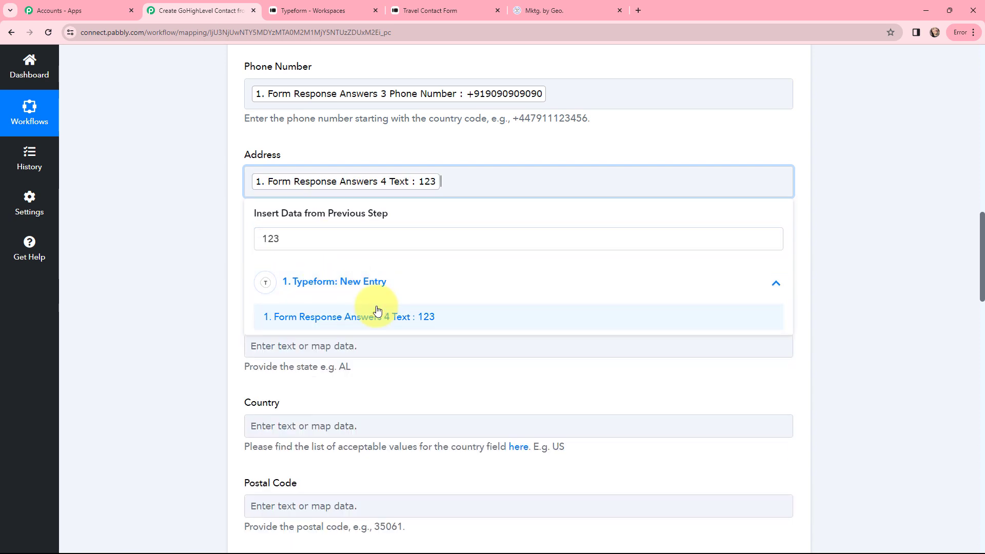
left_click(216, 236)
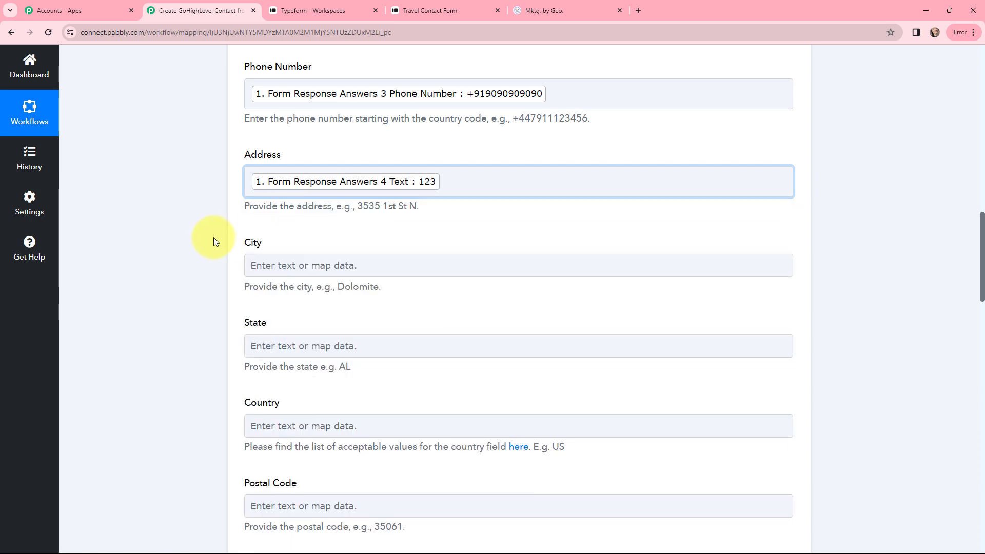
left_click(447, 182)
left_click(331, 234)
type("abc")
left_click(329, 318)
left_click(189, 186)
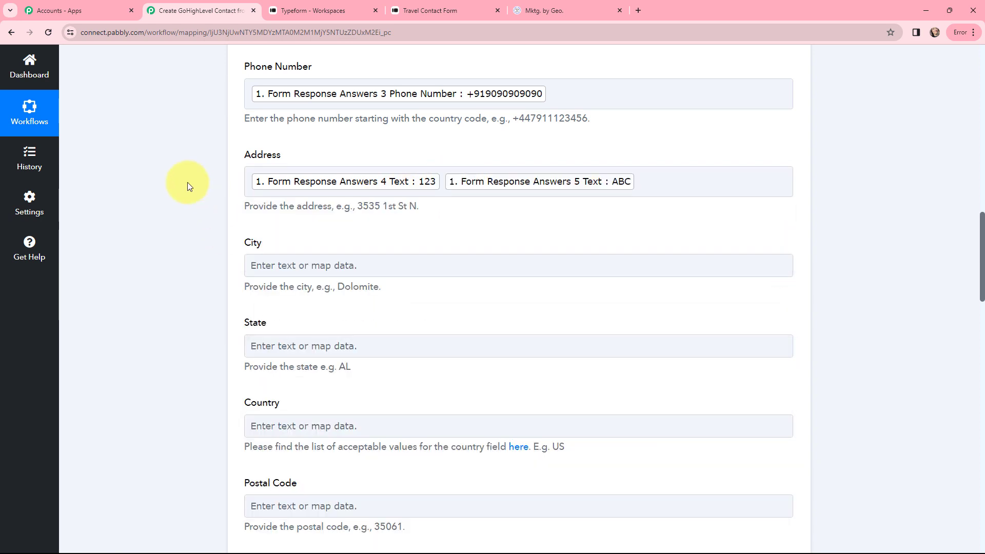
Step: Map the Typeform New City answer into the City field
scroll(189, 180, "down", 2)
left_click(308, 163)
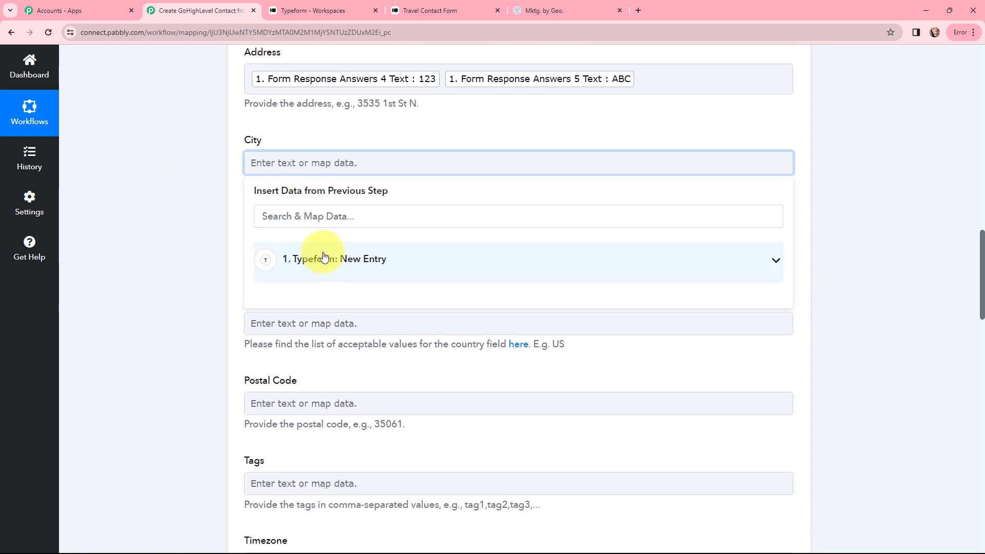
left_click(324, 259)
left_click(321, 220)
type("new")
left_click(317, 293)
left_click(214, 186)
Step: Map the CP answer into State and the India answer (Answers 9 Text) into Country
scroll(216, 187, "down", 1)
left_click(264, 200)
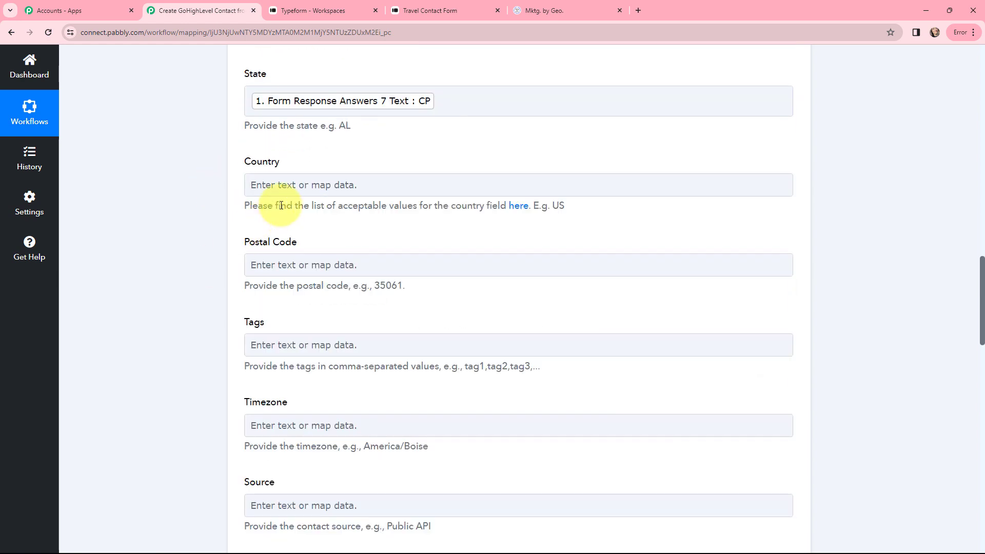
left_click(286, 188)
left_click(292, 279)
left_click(312, 246)
type("indi")
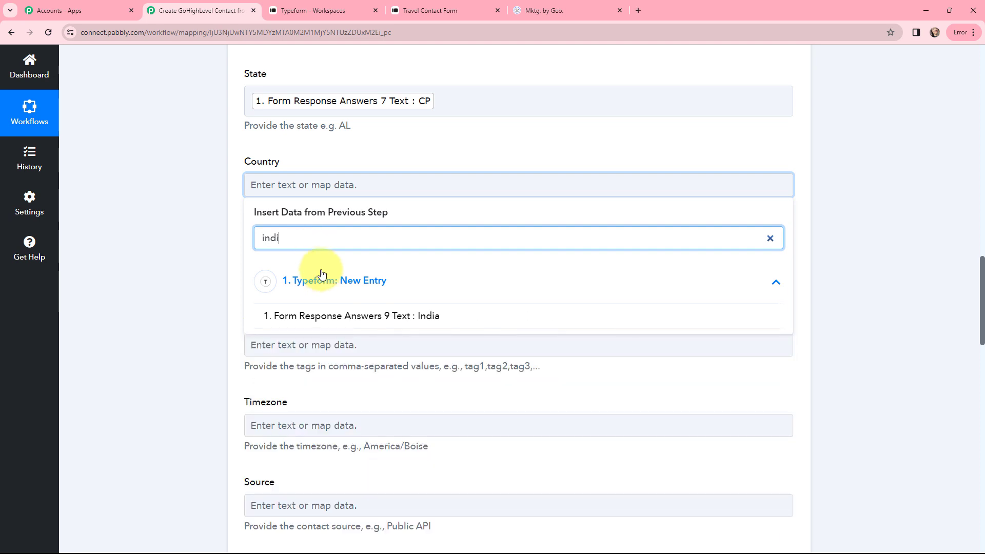
key("Return")
left_click(436, 163)
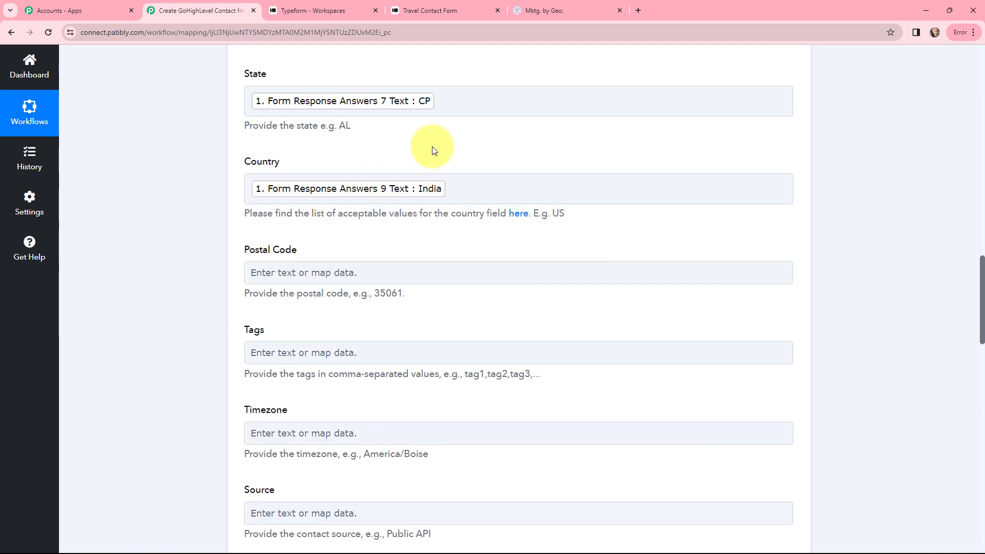
Step: Map the 284004 answer (Answers 8 Text) into Postal Code
scroll(281, 178, "down", 2)
left_click(281, 174)
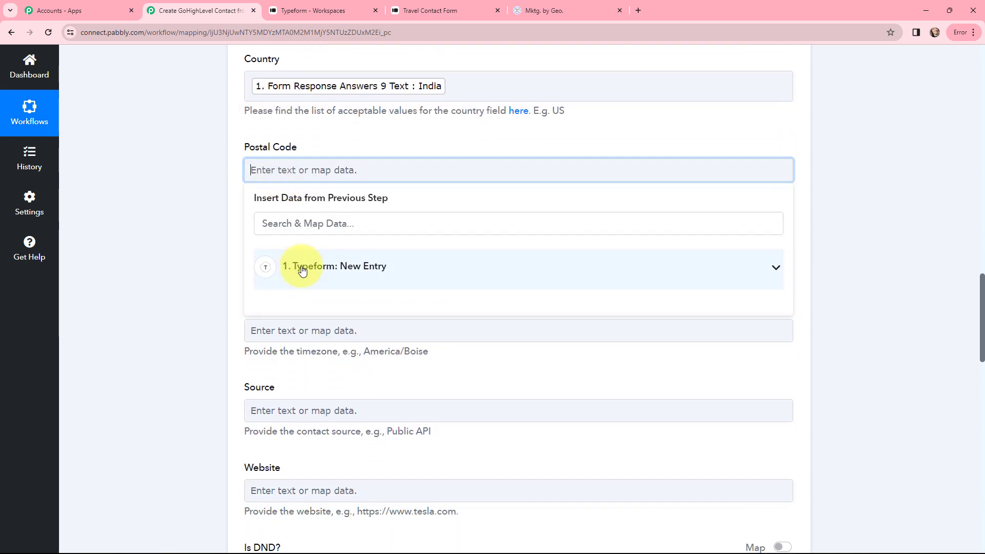
left_click(302, 221)
type("284")
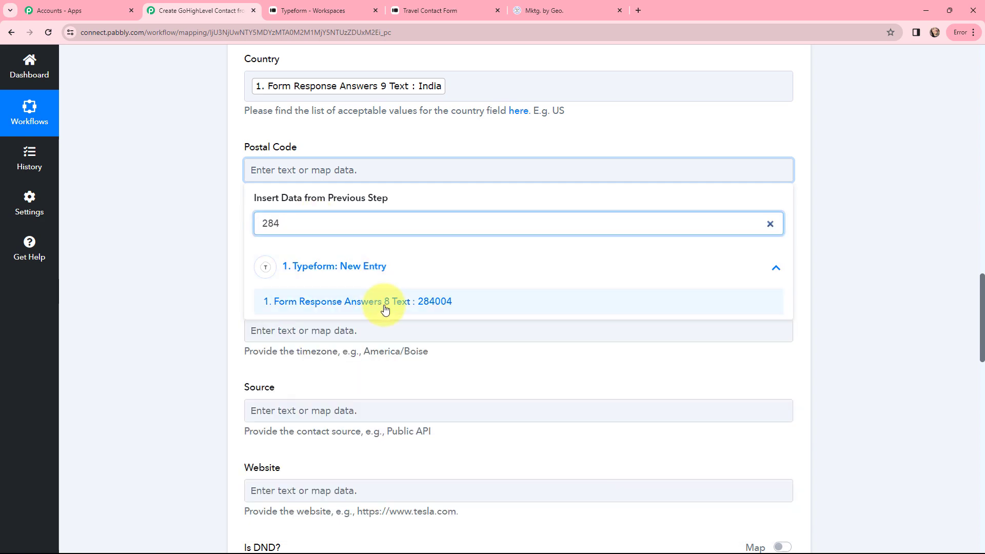
left_click(387, 302)
left_click(182, 204)
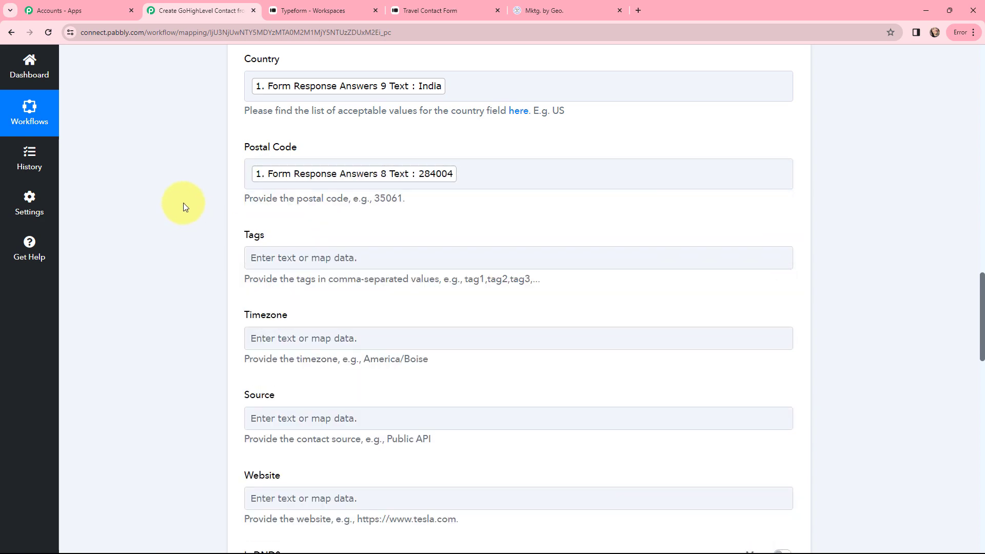
scroll(199, 253, "up", 8)
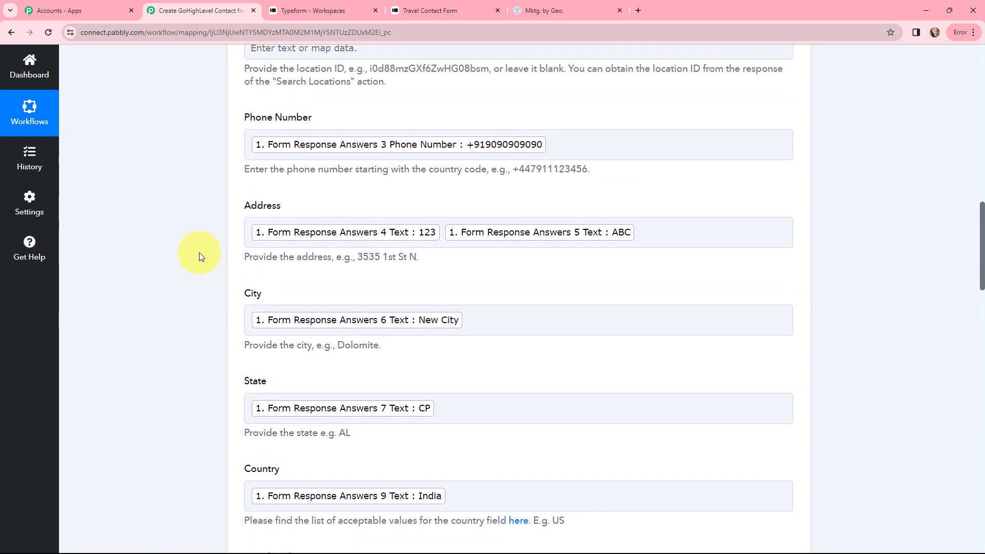
scroll(199, 253, "up", 2)
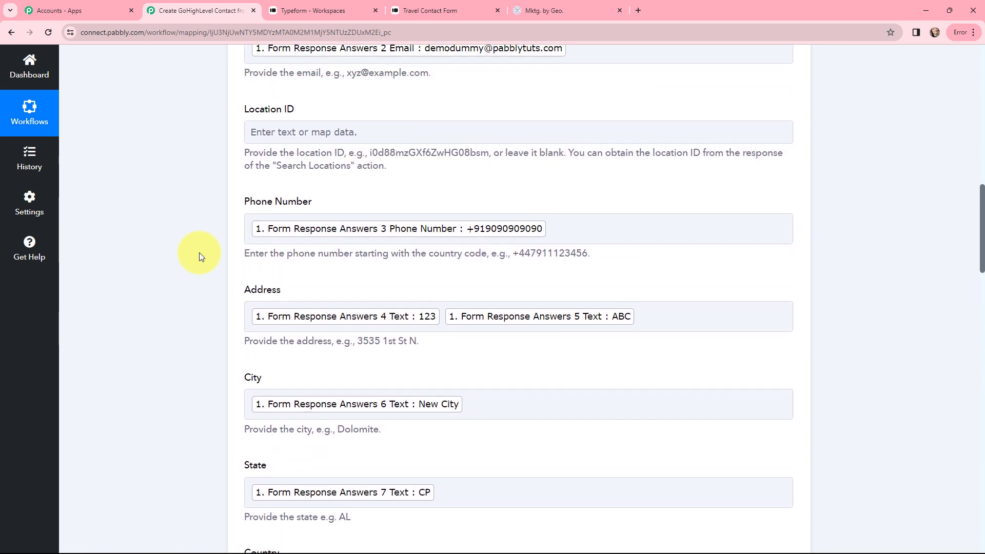
scroll(200, 253, "down", 3)
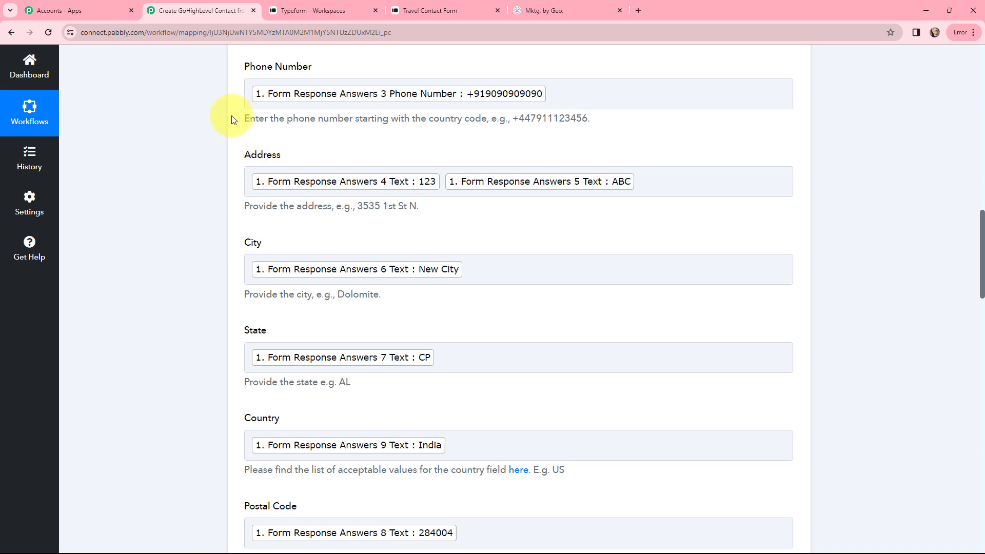
scroll(232, 120, "down", 8)
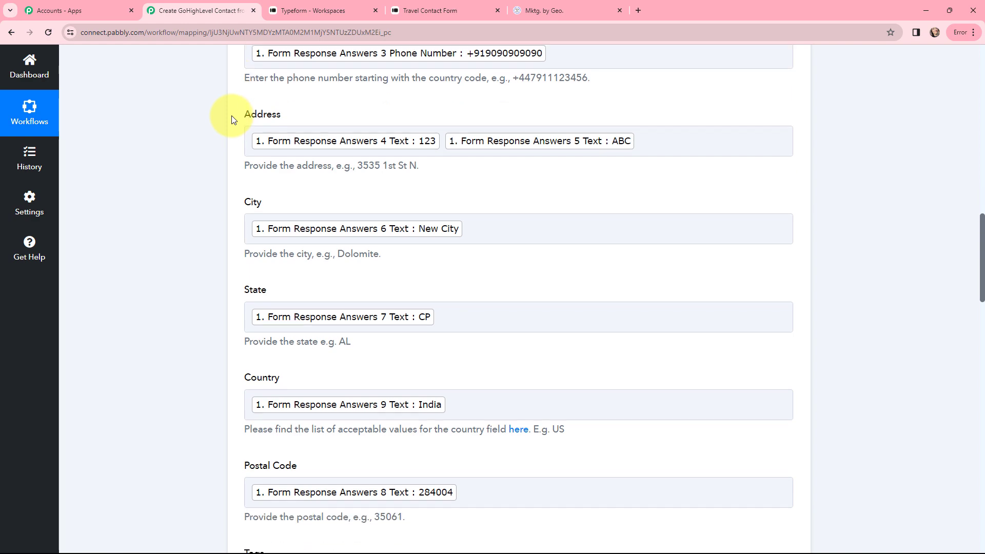
scroll(232, 120, "down", 5)
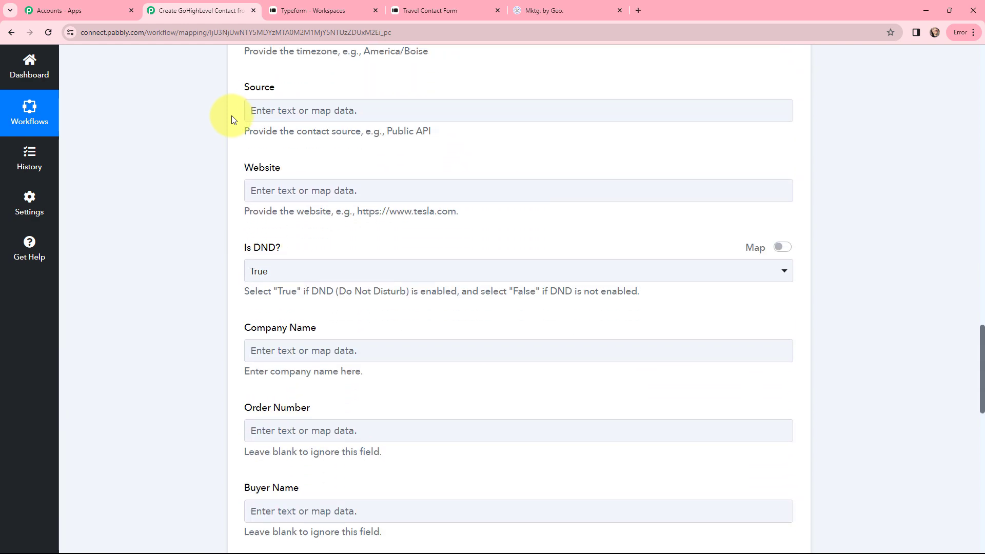
scroll(232, 119, "up", 3)
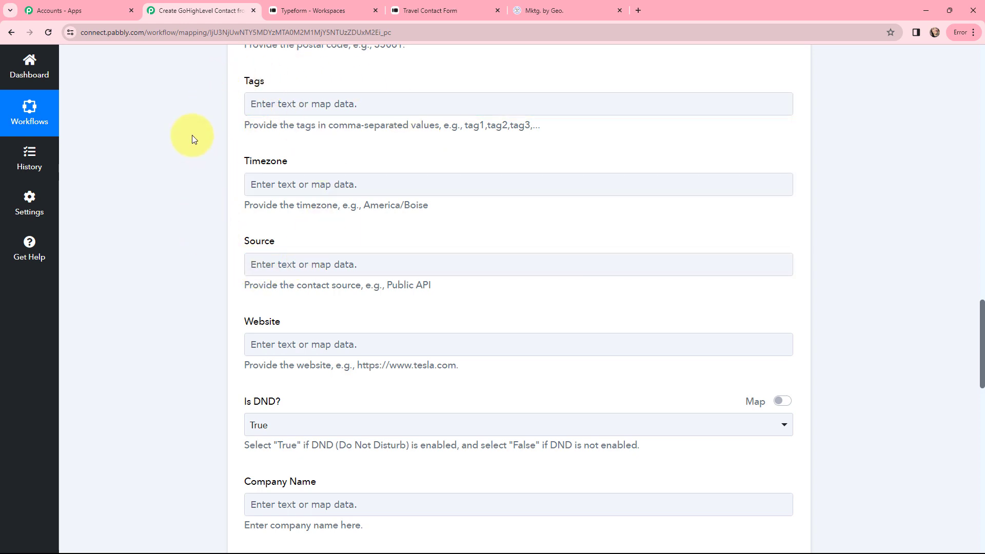
scroll(193, 138, "down", 7)
scroll(193, 138, "down", 9)
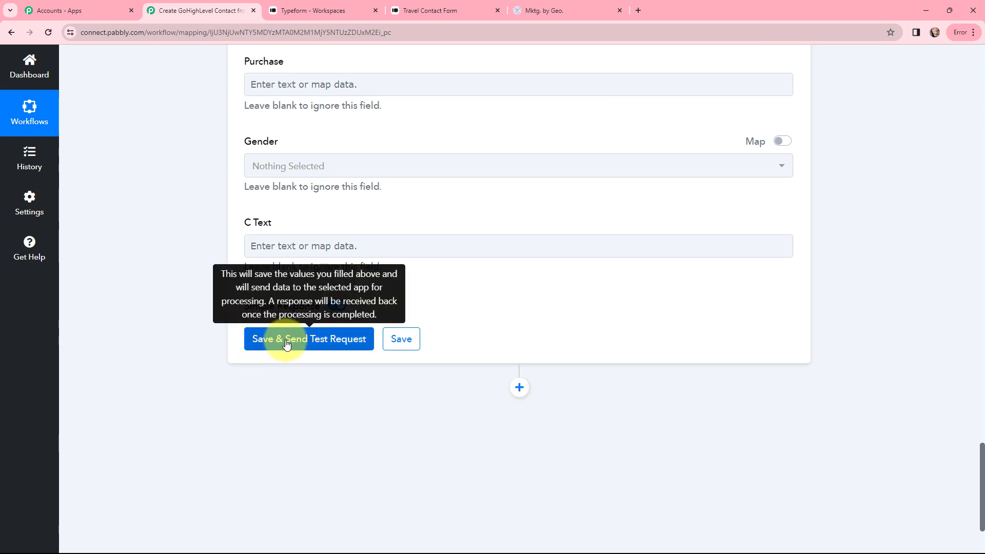
Step: Save the Create Contact action, send a test request and review the returned contact, then go to GoHighLevel
left_click(300, 342)
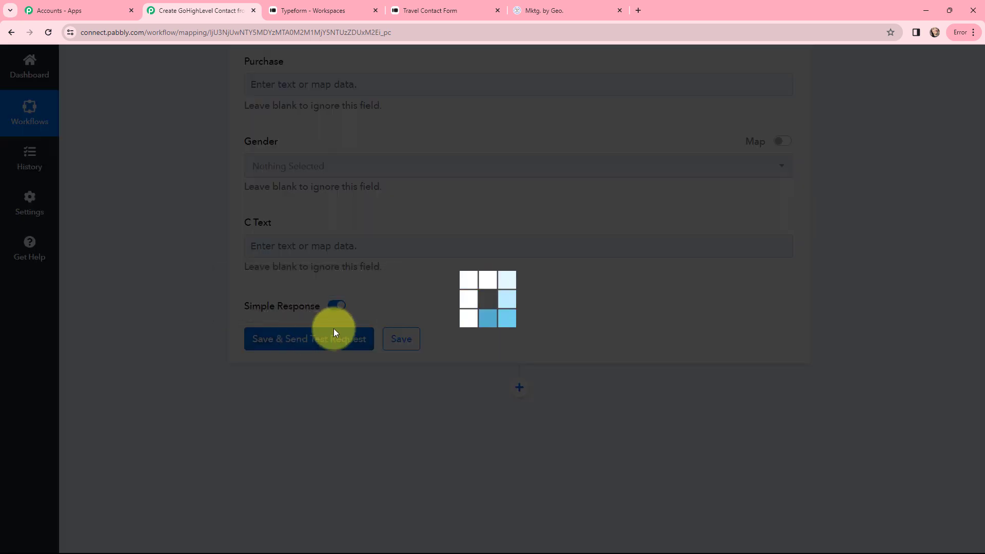
scroll(451, 237, "down", 5)
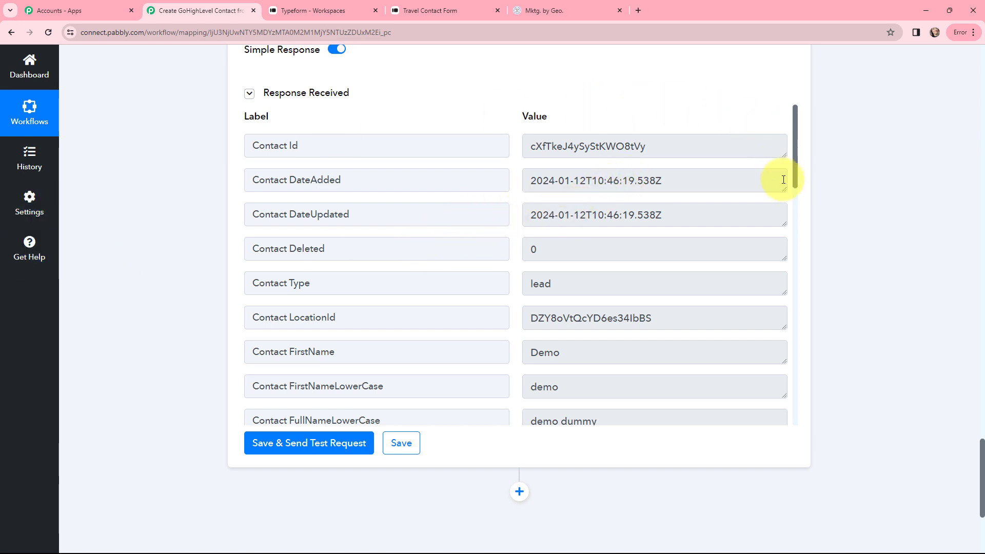
left_click_drag(798, 176, 145, 233)
left_click(544, 10)
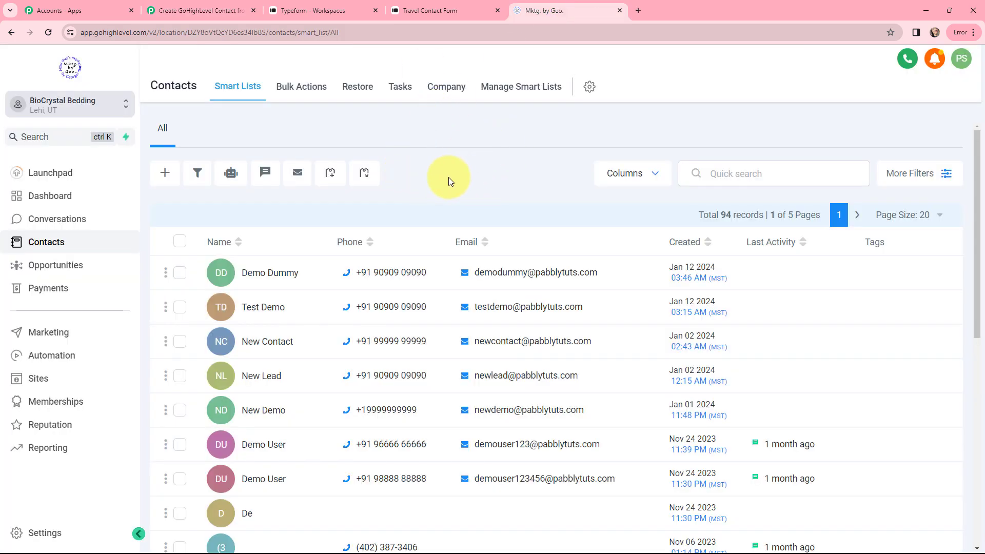
Step: Open the new test contact in GoHighLevel to verify its name and phone, then return to Pabbly
mouse_move(480, 275)
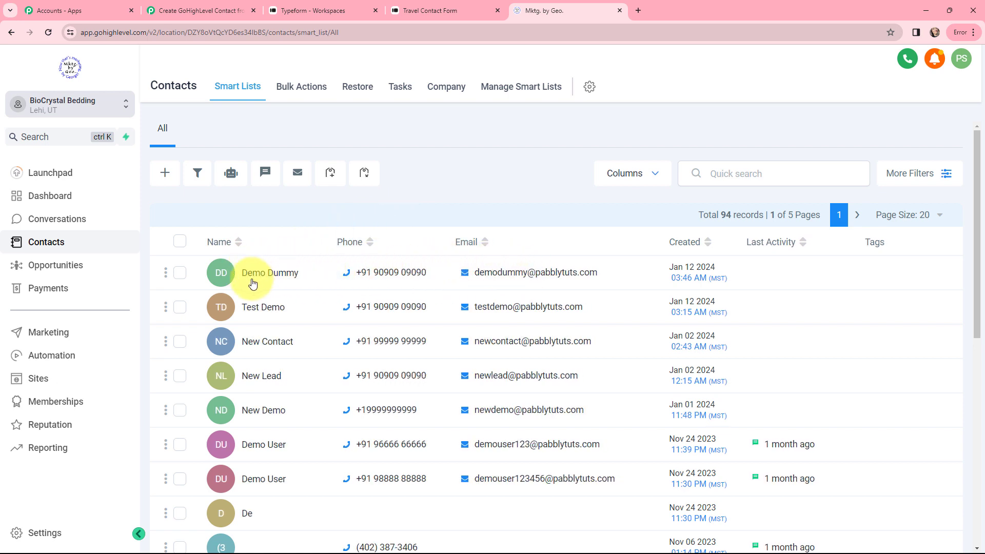
mouse_move(390, 282)
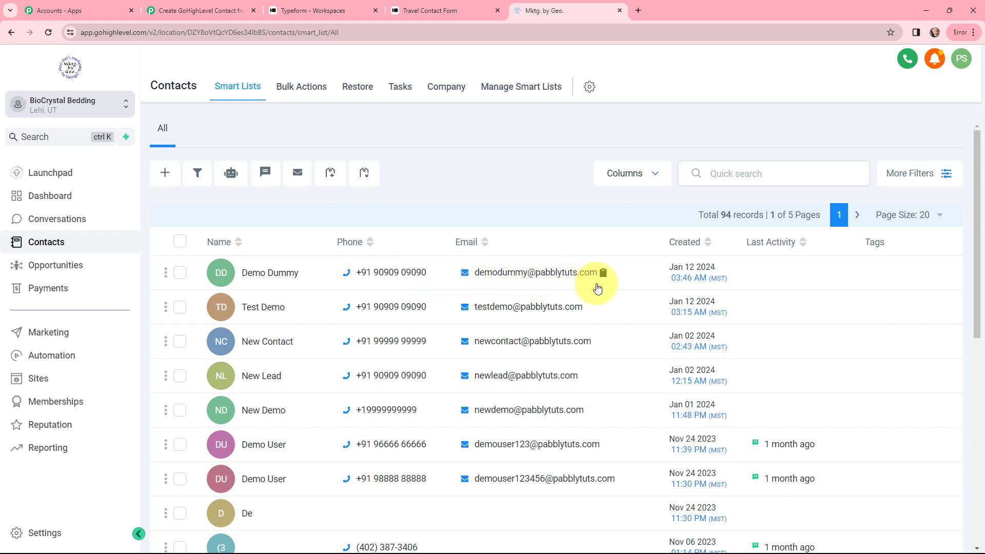
left_click(257, 276)
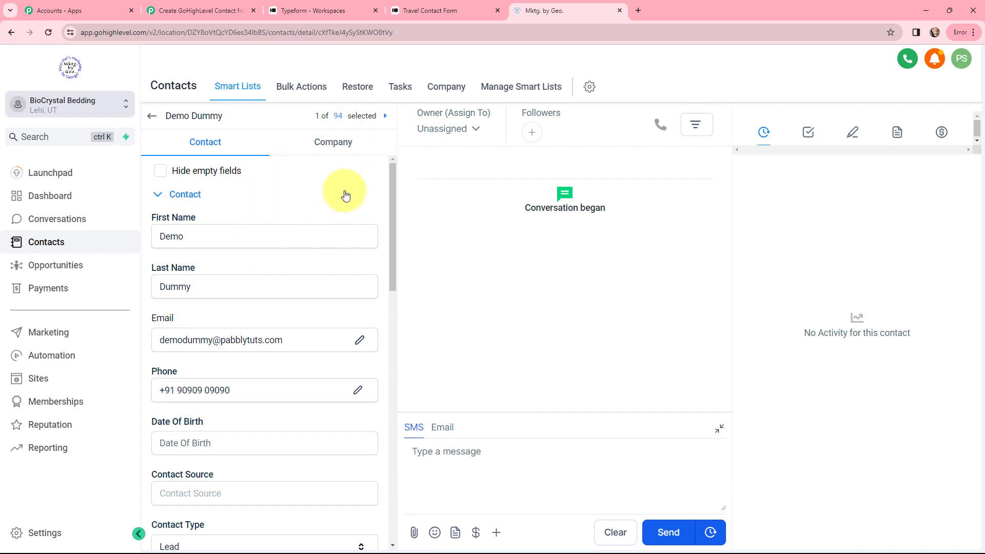
key("ctrl+2")
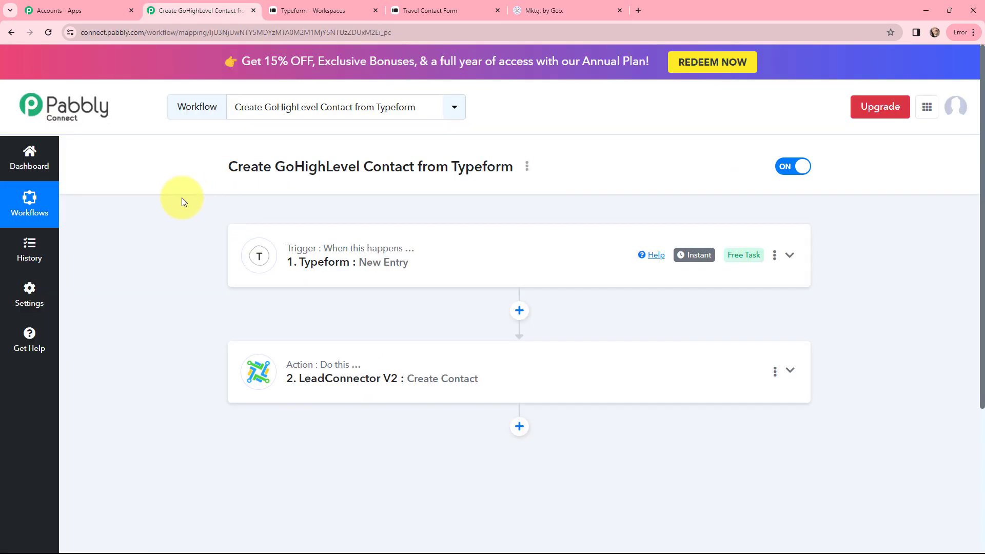